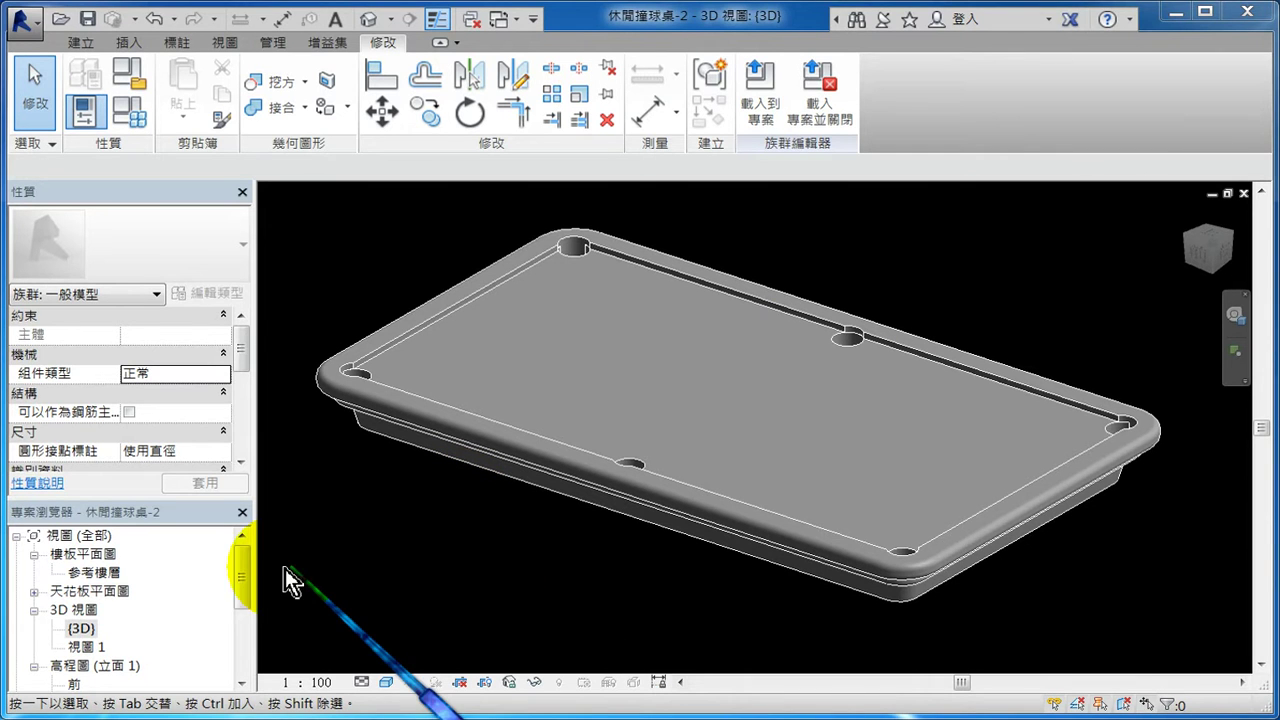
Open the 前 front elevation and zoom out to see the whole table.
drag(244, 578, 245, 615)
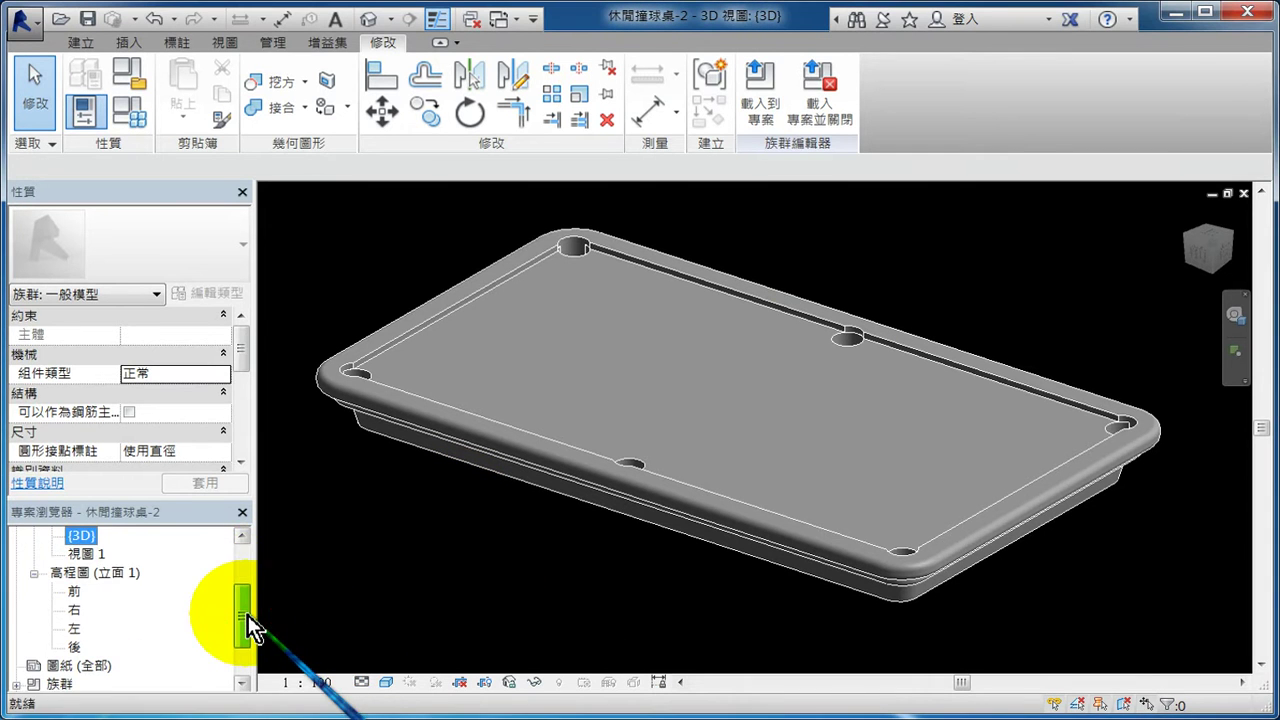
double_click(73, 592)
scroll(650, 430, down, 2)
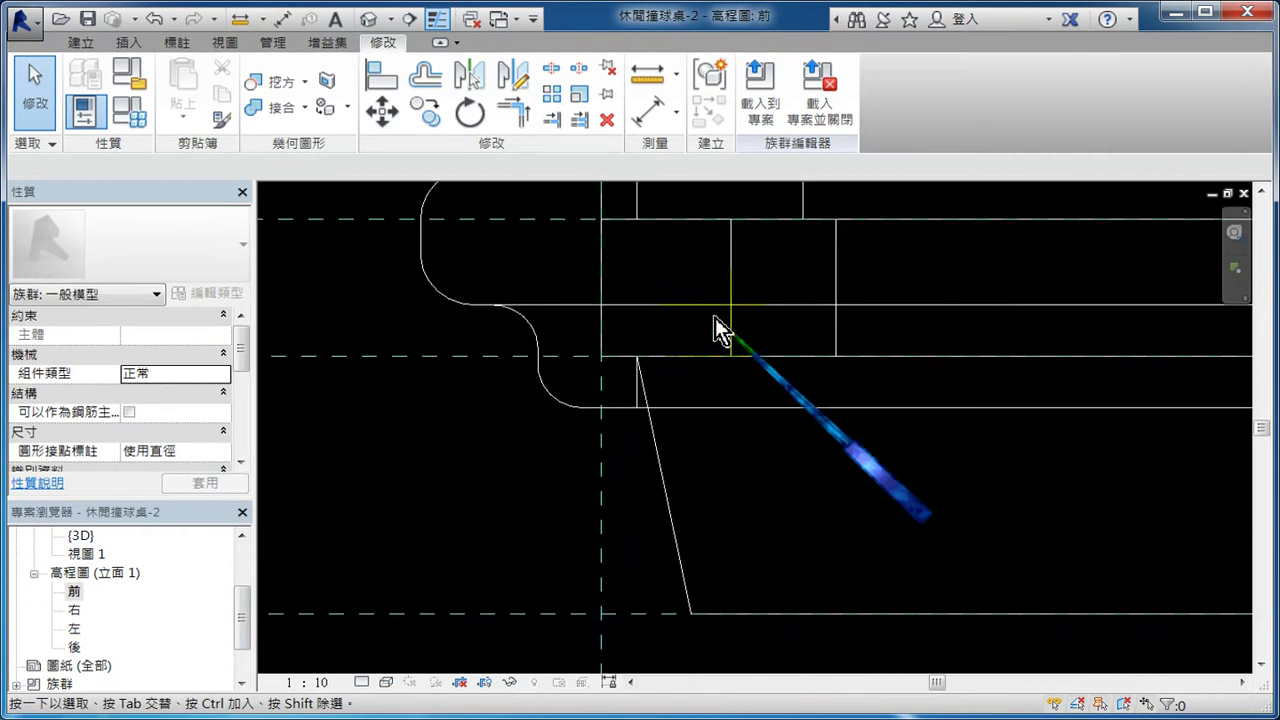
scroll(703, 347, down, 2)
scroll(668, 382, down, 2)
scroll(651, 391, down, 1)
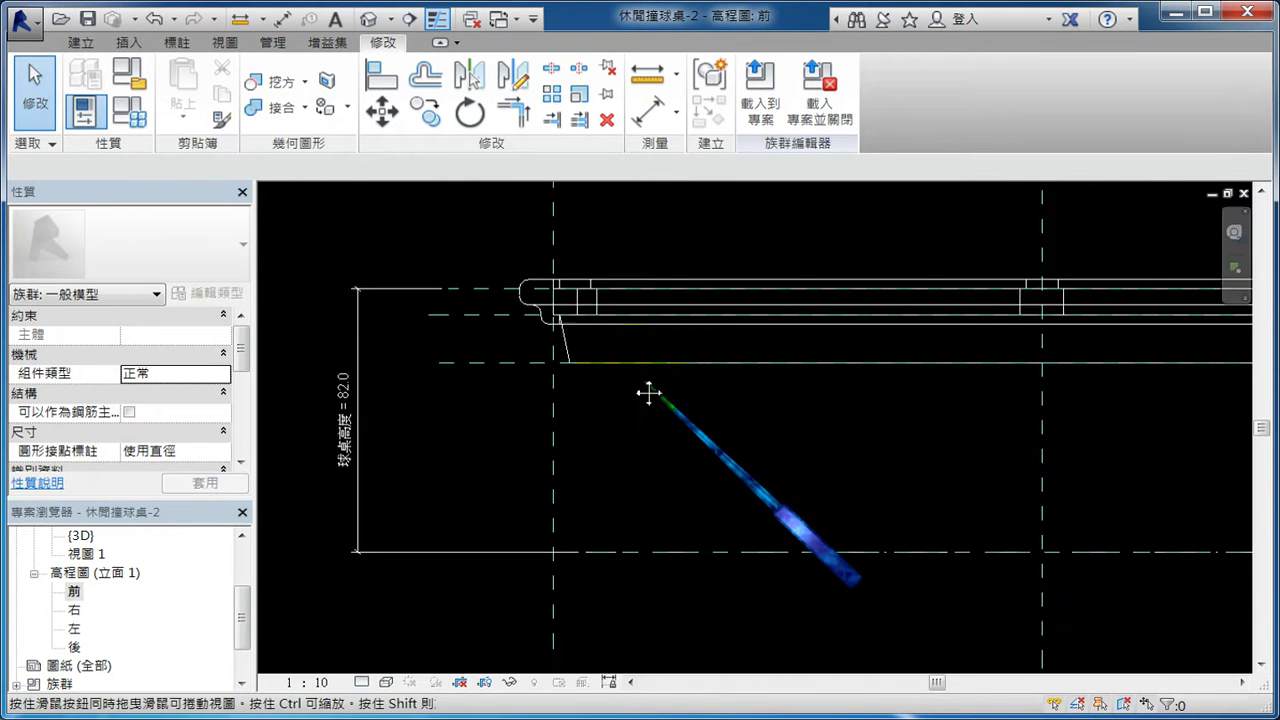
scroll(618, 378, down, 1)
scroll(470, 400, down, 1)
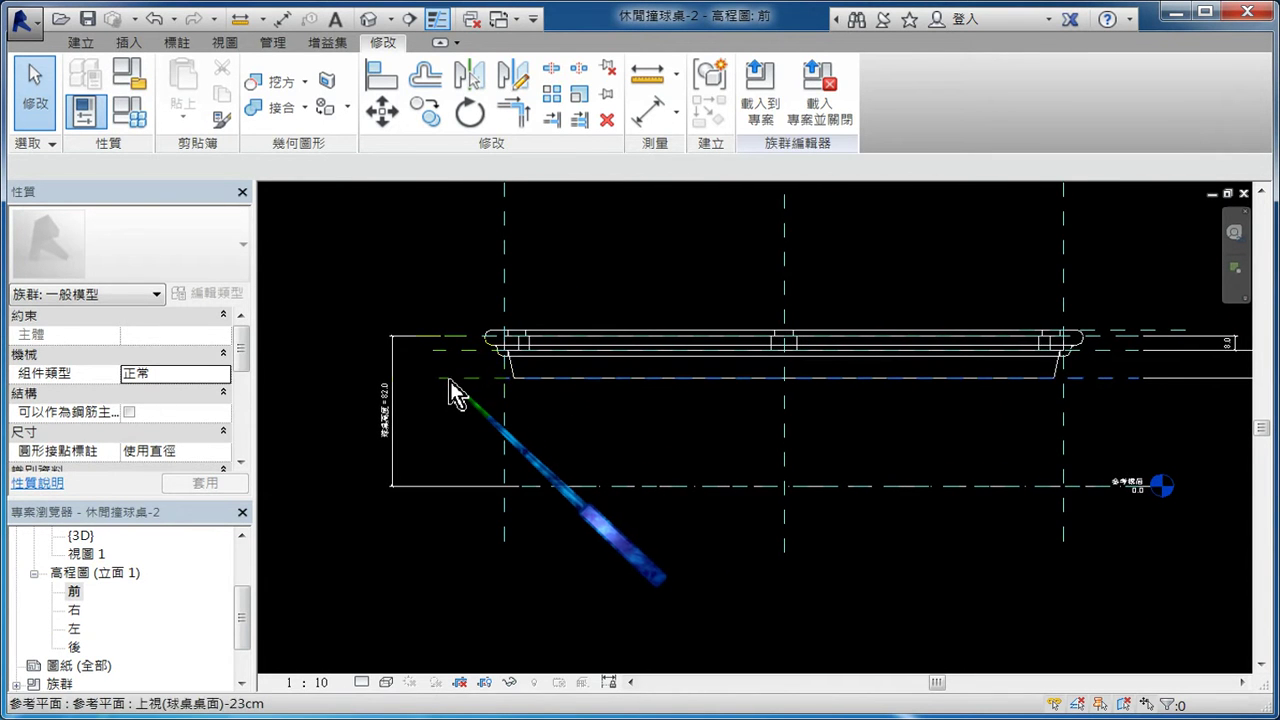
Select the 上視(球桌桌面)-23cm reference plane to check its 59.00 height above the level.
click(450, 380)
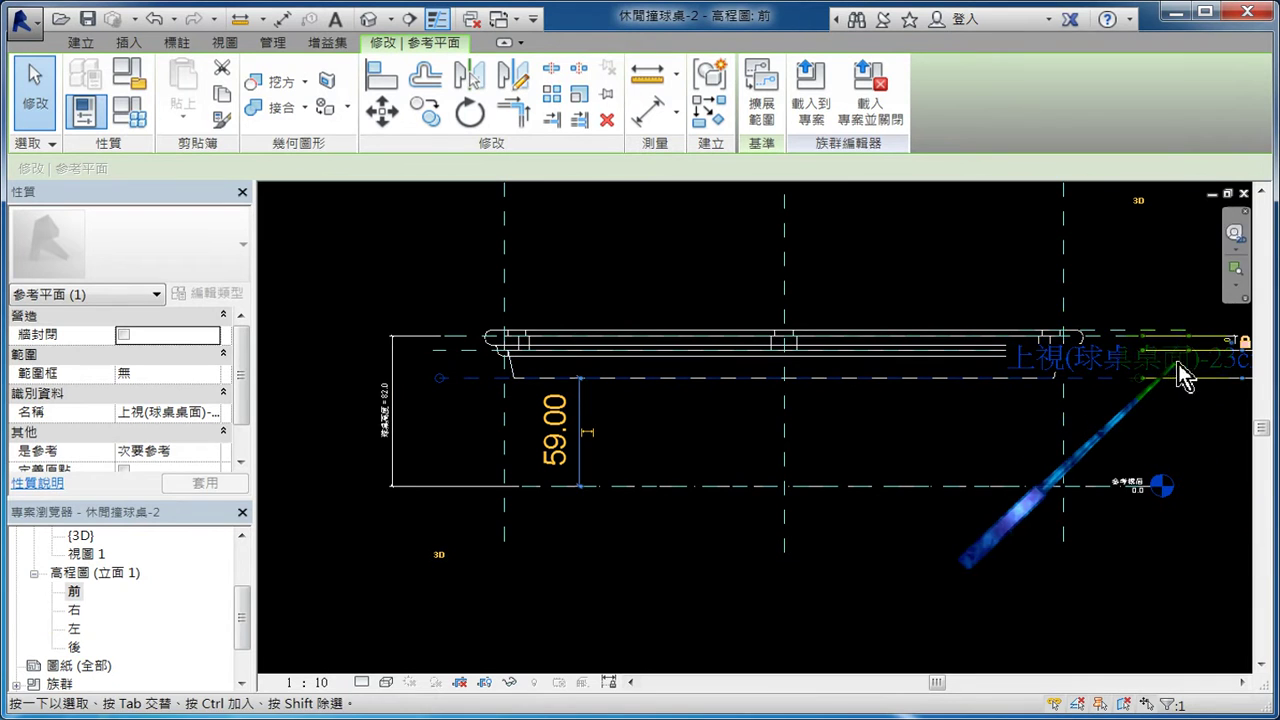
scroll(573, 410, up, 1)
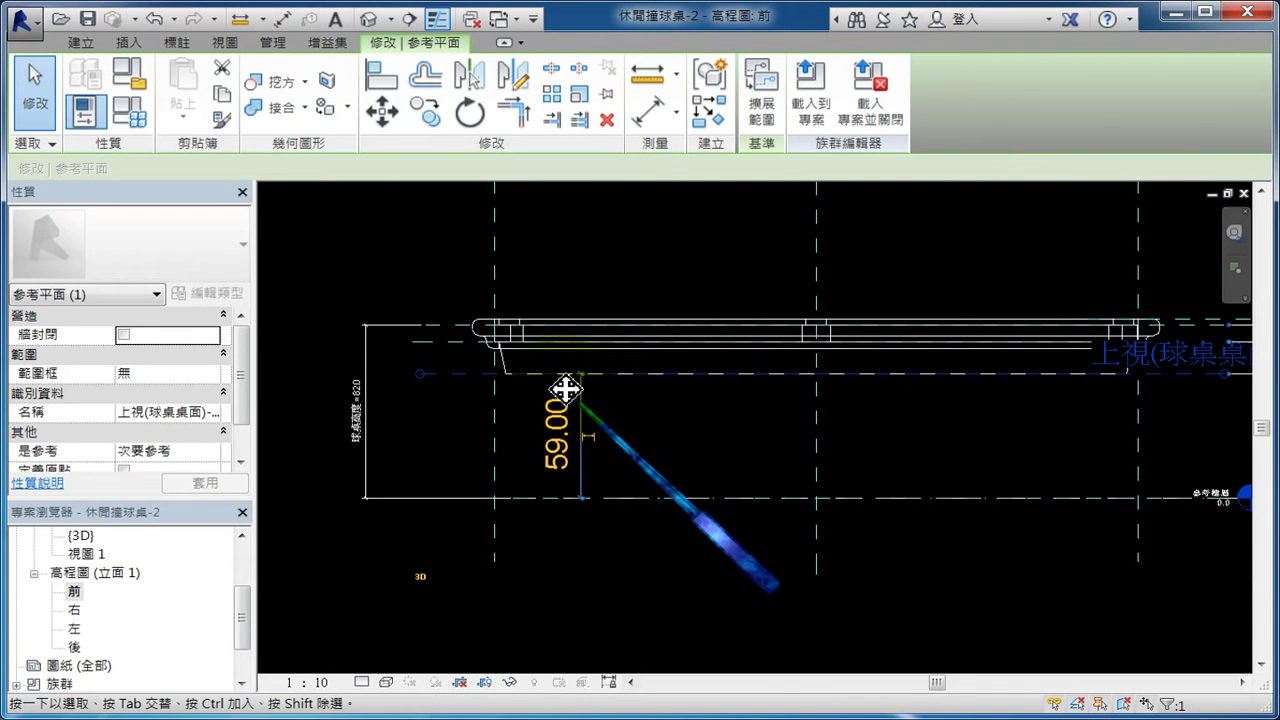
mouse_move(553, 377)
mouse_down()
mouse_move(627, 447)
mouse_move(552, 377)
mouse_up()
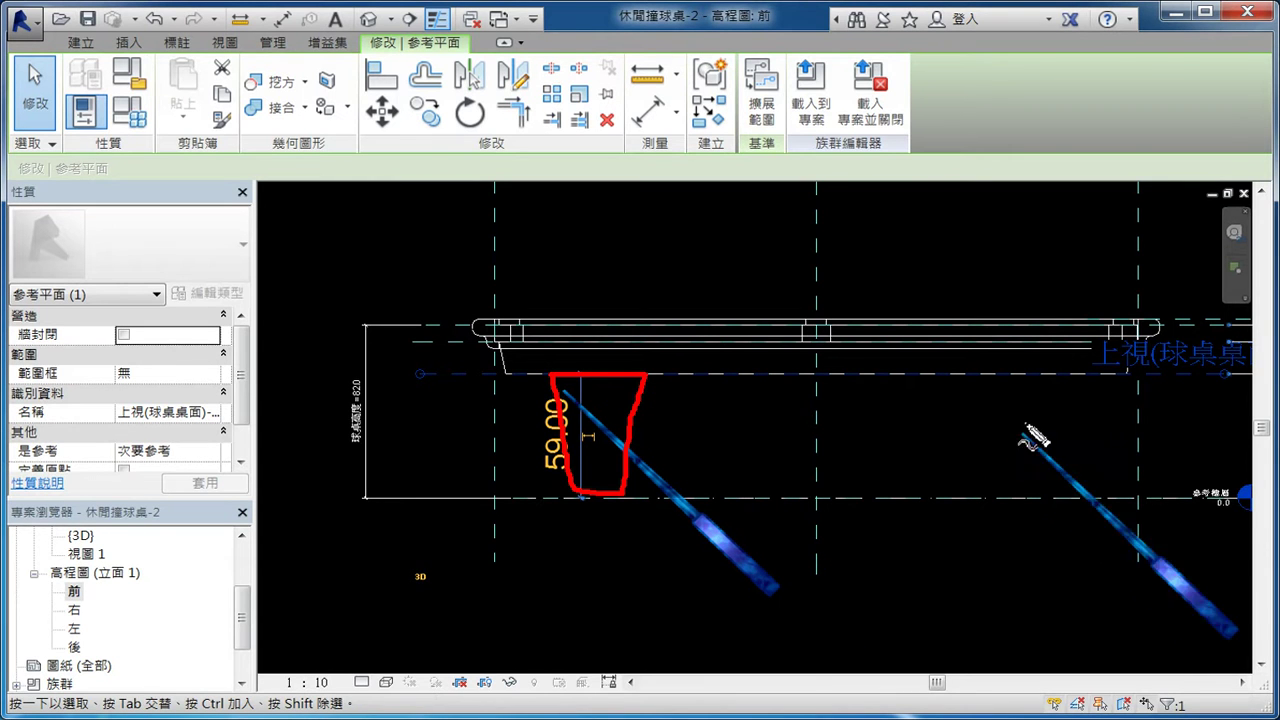
drag(1035, 375, 1100, 437)
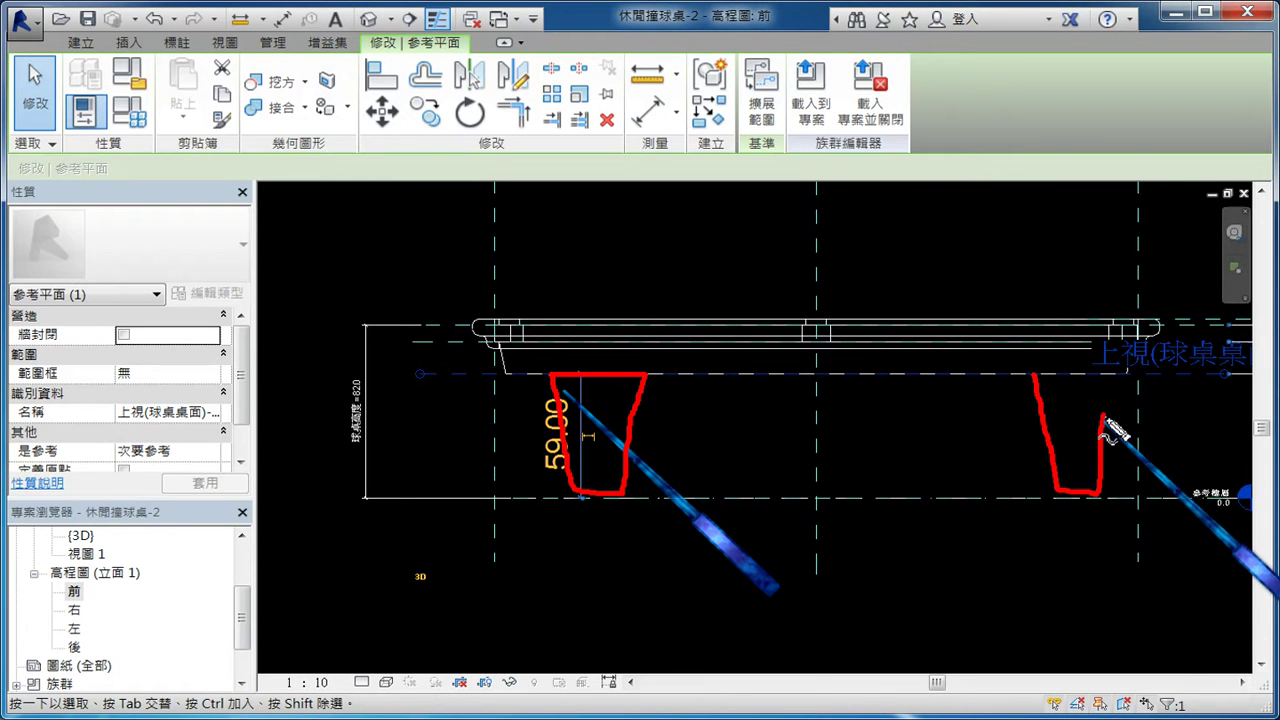
key(Escape)
scroll(539, 400, up, 3)
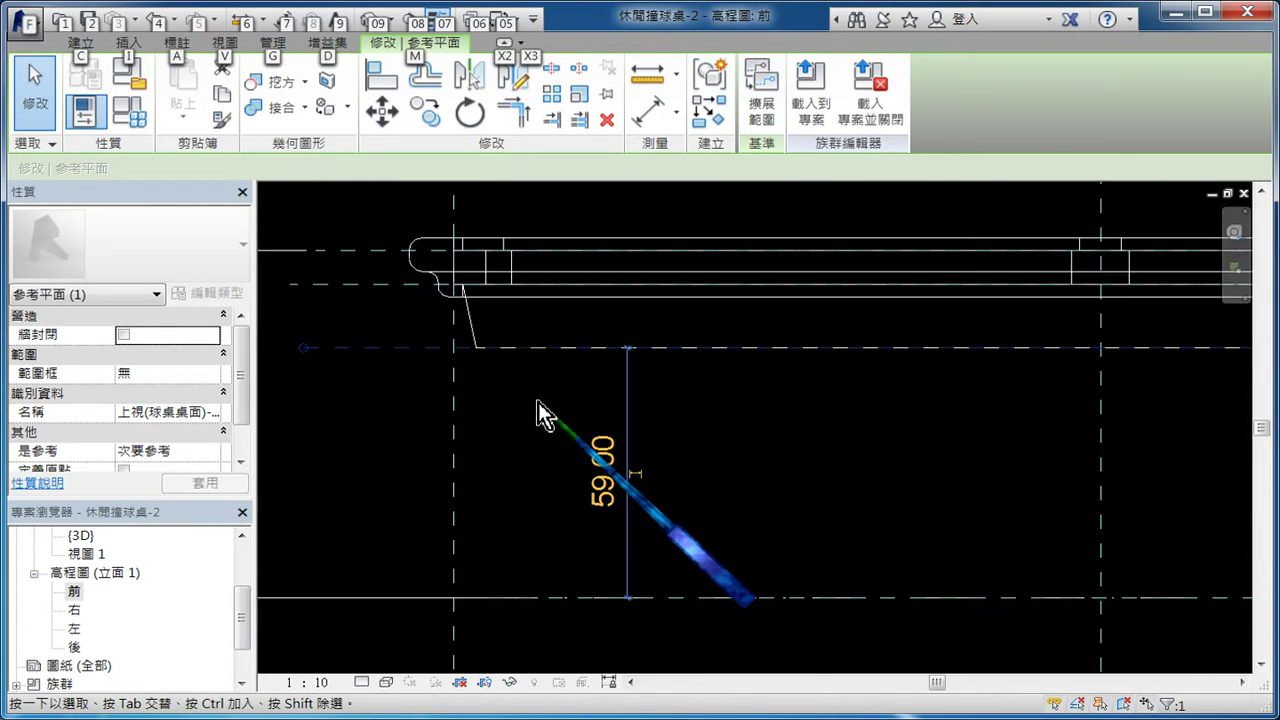
mouse_move(593, 349)
mouse_down()
mouse_move(640, 598)
mouse_move(760, 418)
mouse_move(768, 357)
mouse_move(606, 347)
mouse_move(569, 152)
mouse_up()
drag(484, 344, 486, 125)
drag(772, 344, 767, 178)
drag(434, 245, 805, 270)
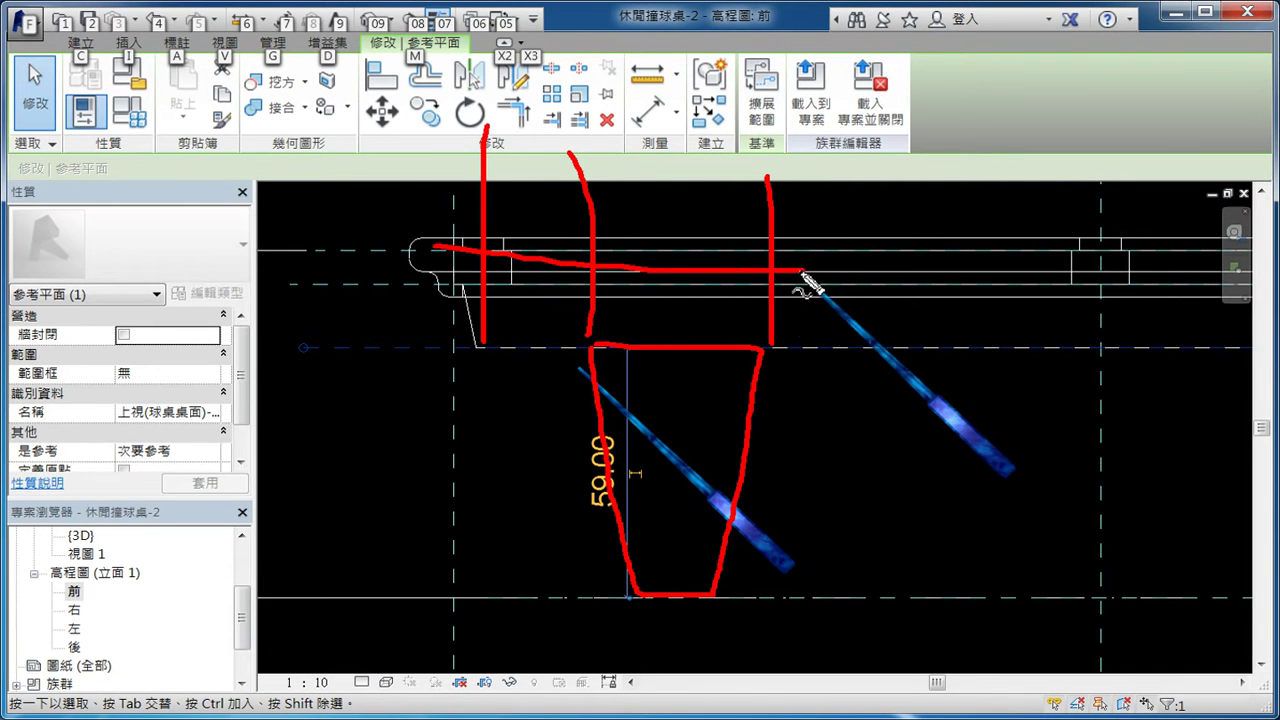
drag(645, 182, 667, 240)
drag(688, 186, 737, 177)
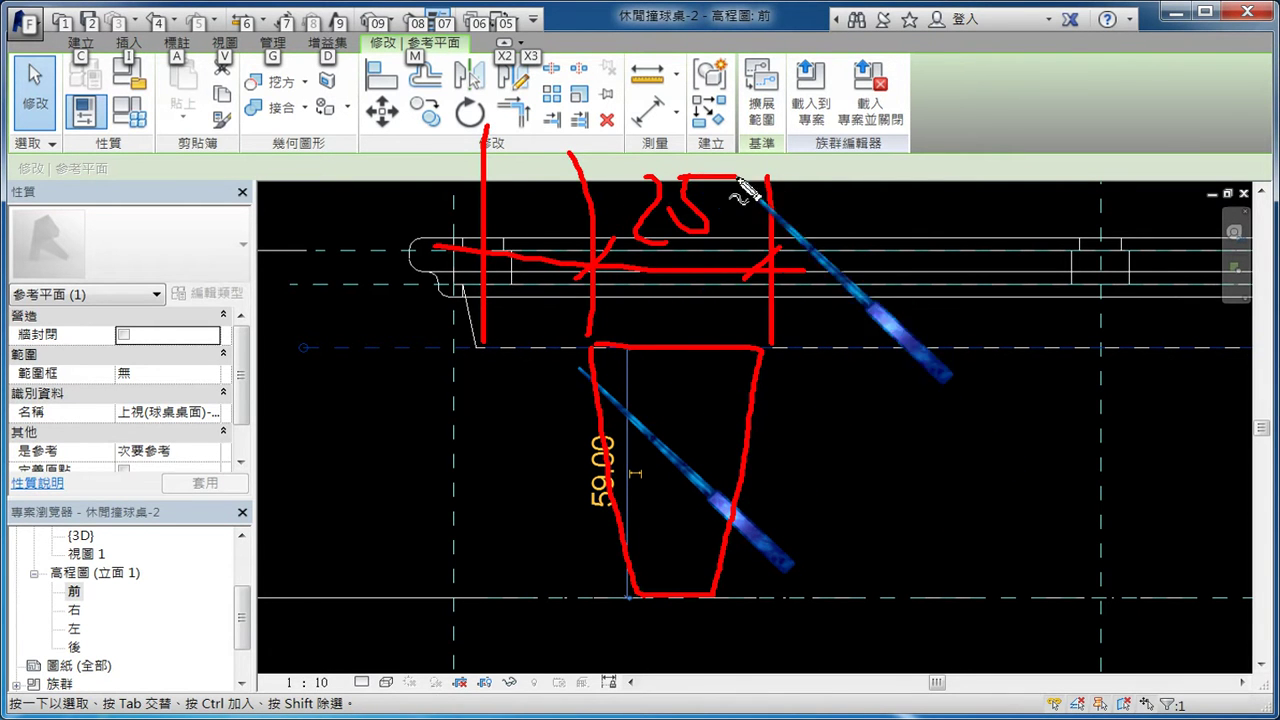
mouse_move(500, 185)
mouse_down()
mouse_move(530, 222)
mouse_move(540, 185)
mouse_up()
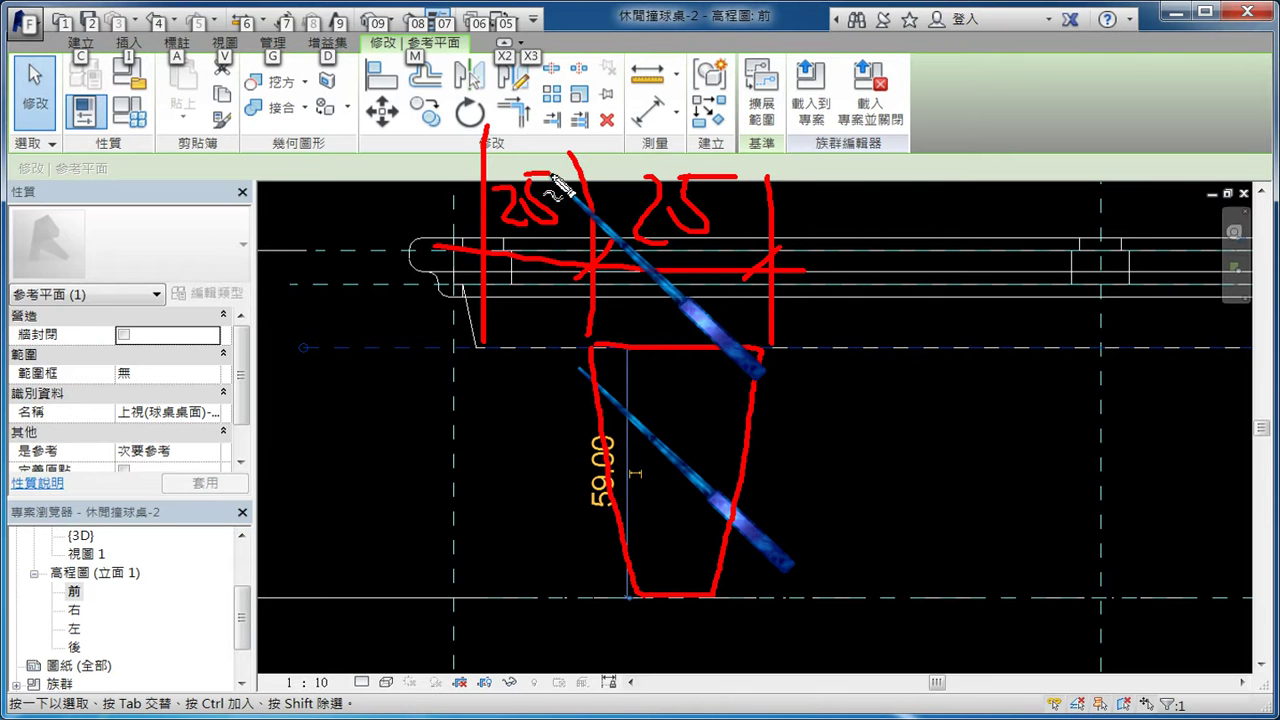
mouse_move(665, 380)
mouse_down()
mouse_move(668, 475)
mouse_move(695, 450)
mouse_up()
drag(586, 440, 594, 545)
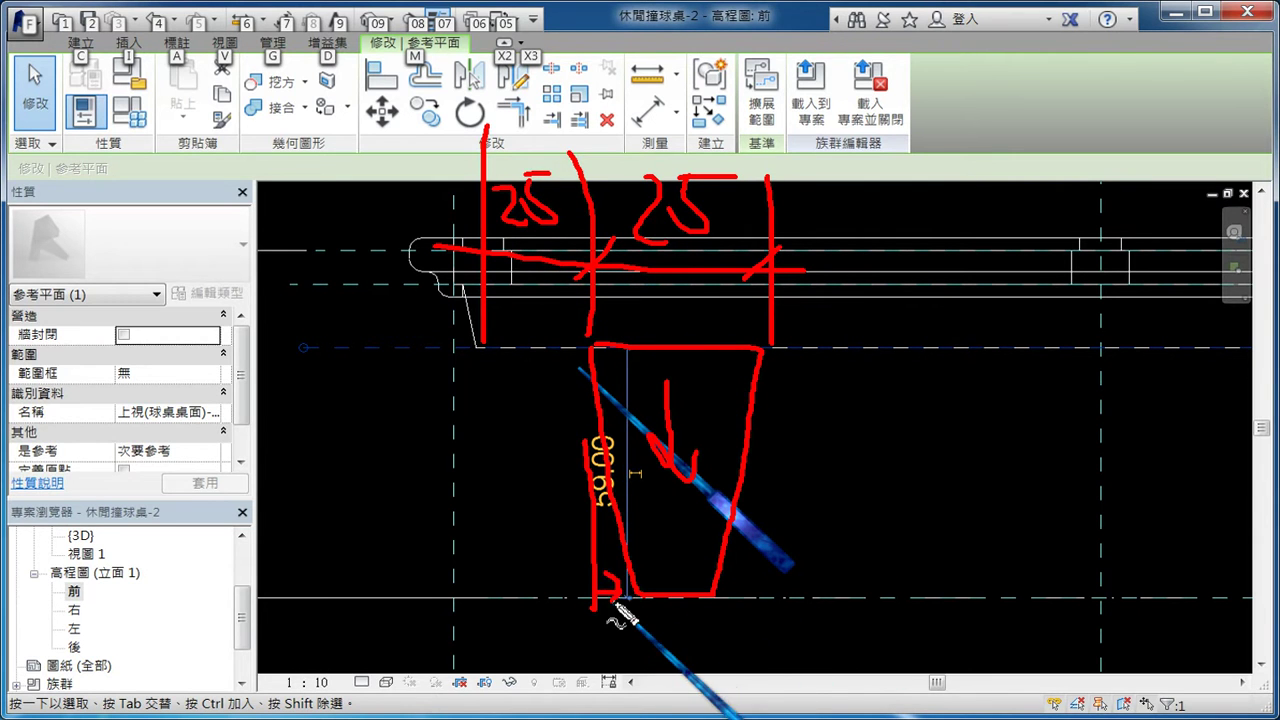
drag(608, 657, 596, 650)
drag(770, 365, 788, 547)
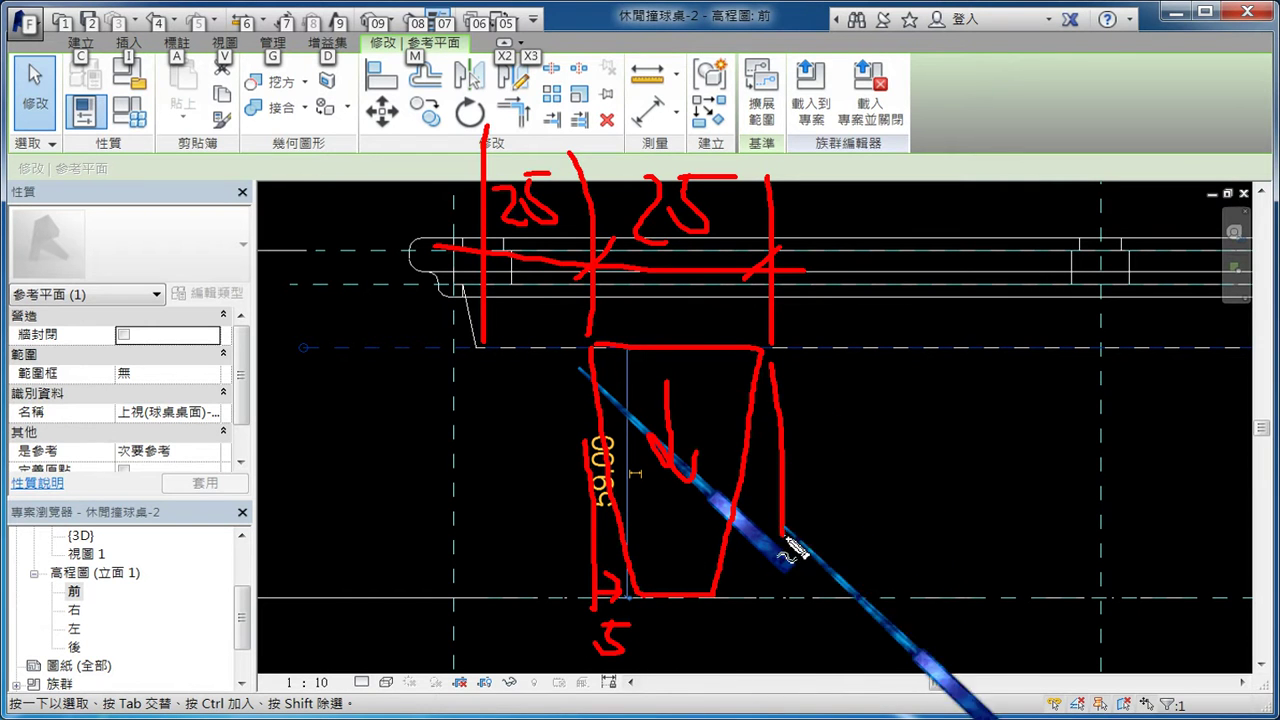
drag(745, 635, 737, 665)
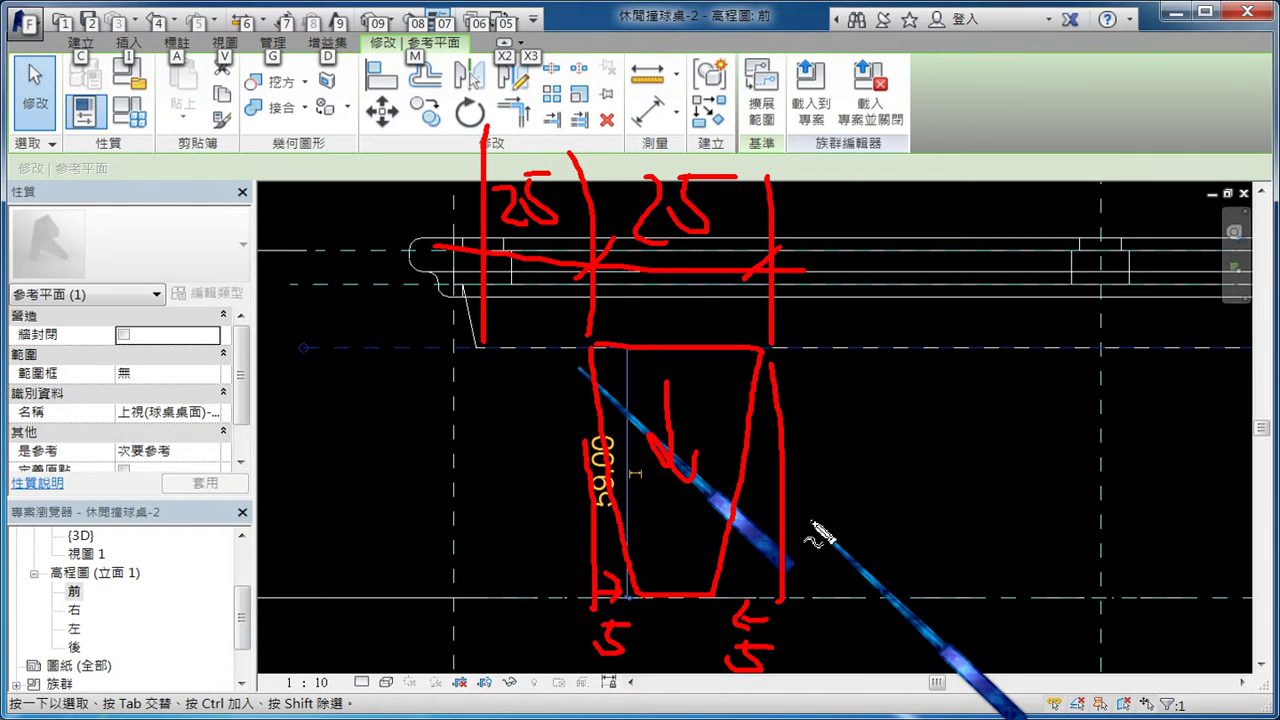
drag(355, 318, 417, 275)
drag(393, 367, 395, 540)
drag(352, 485, 442, 487)
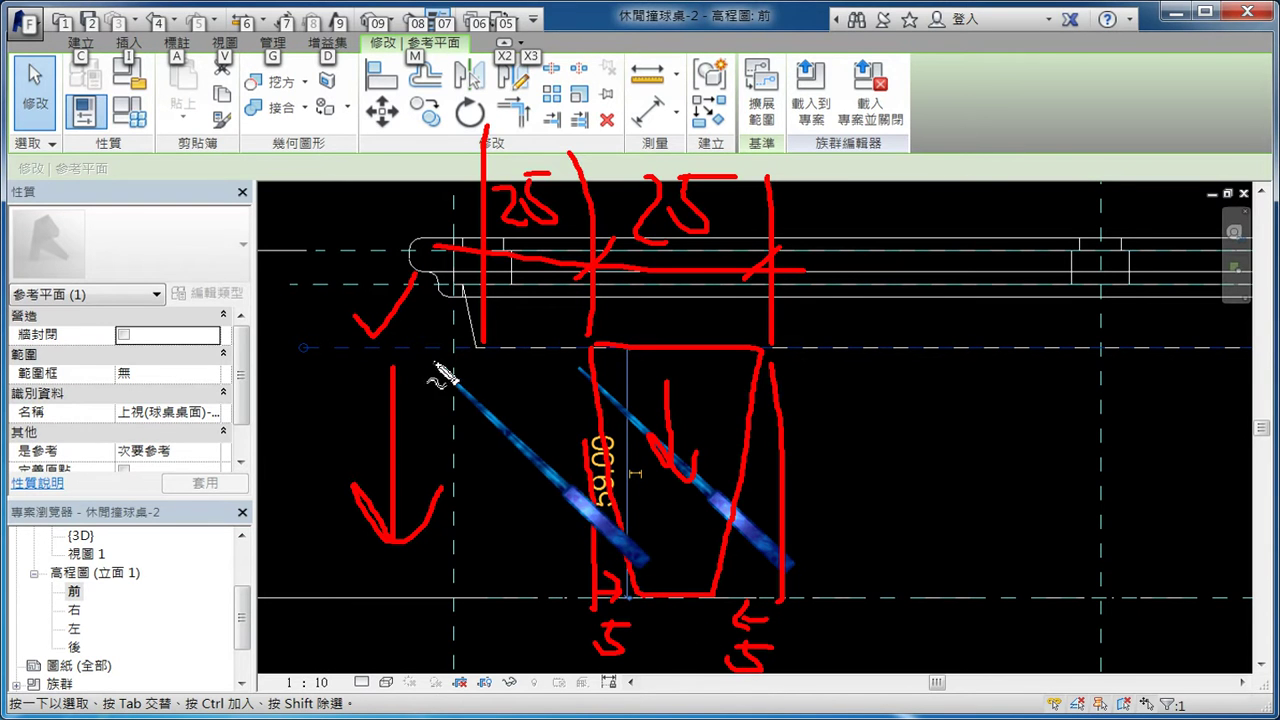
drag(435, 343, 447, 355)
key(Escape)
Recentre the elevation, deselect the plane, and open the 參考樓層 floor plan.
middle_drag(536, 408, 565, 443)
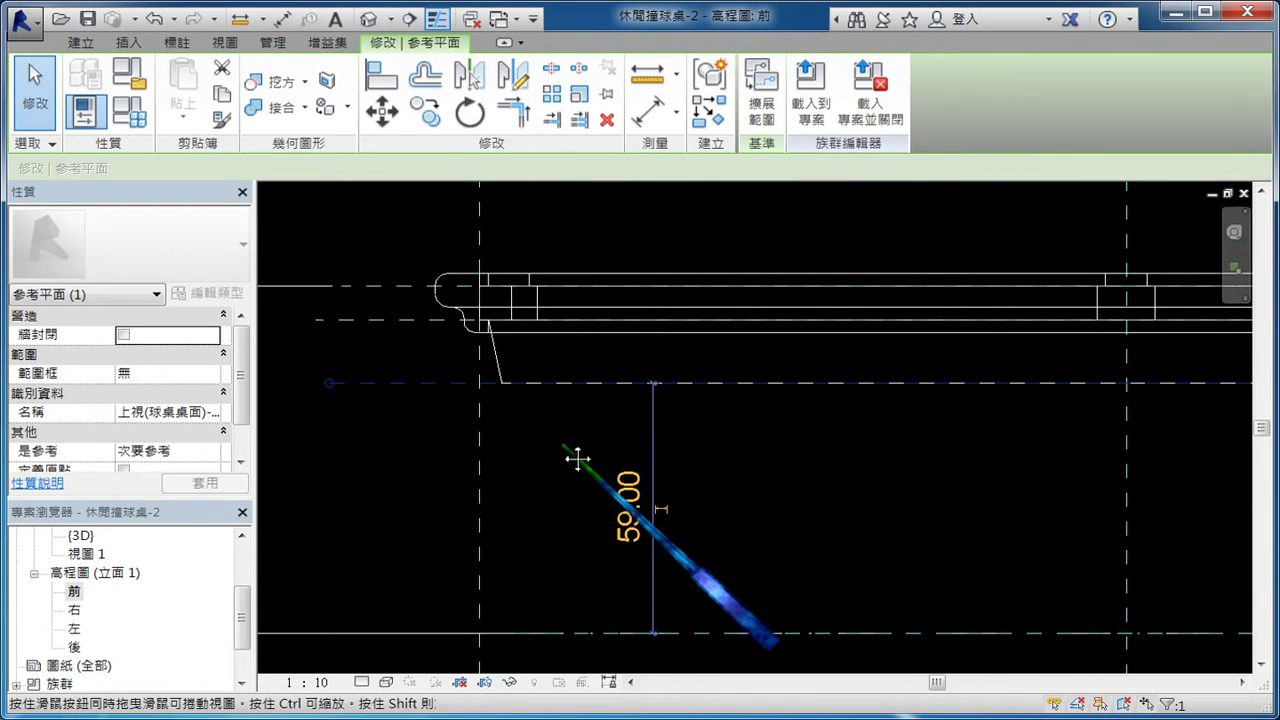
click(569, 443)
drag(242, 625, 242, 592)
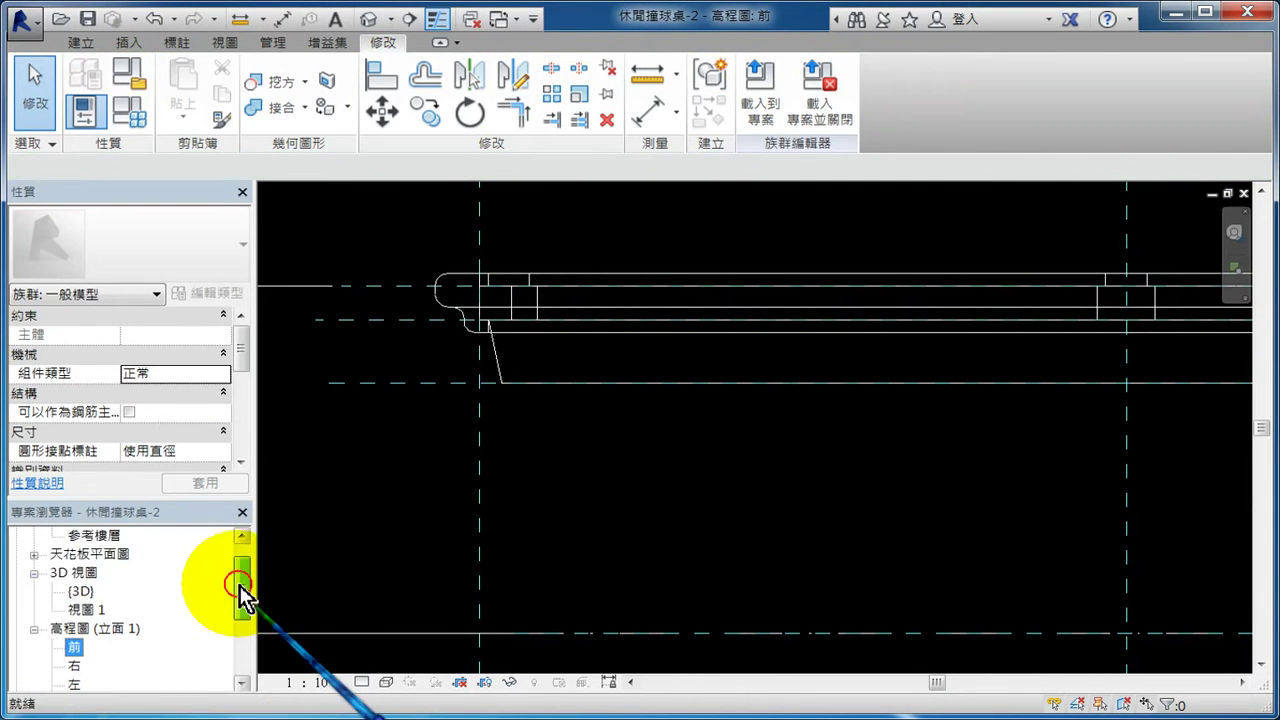
double_click(91, 573)
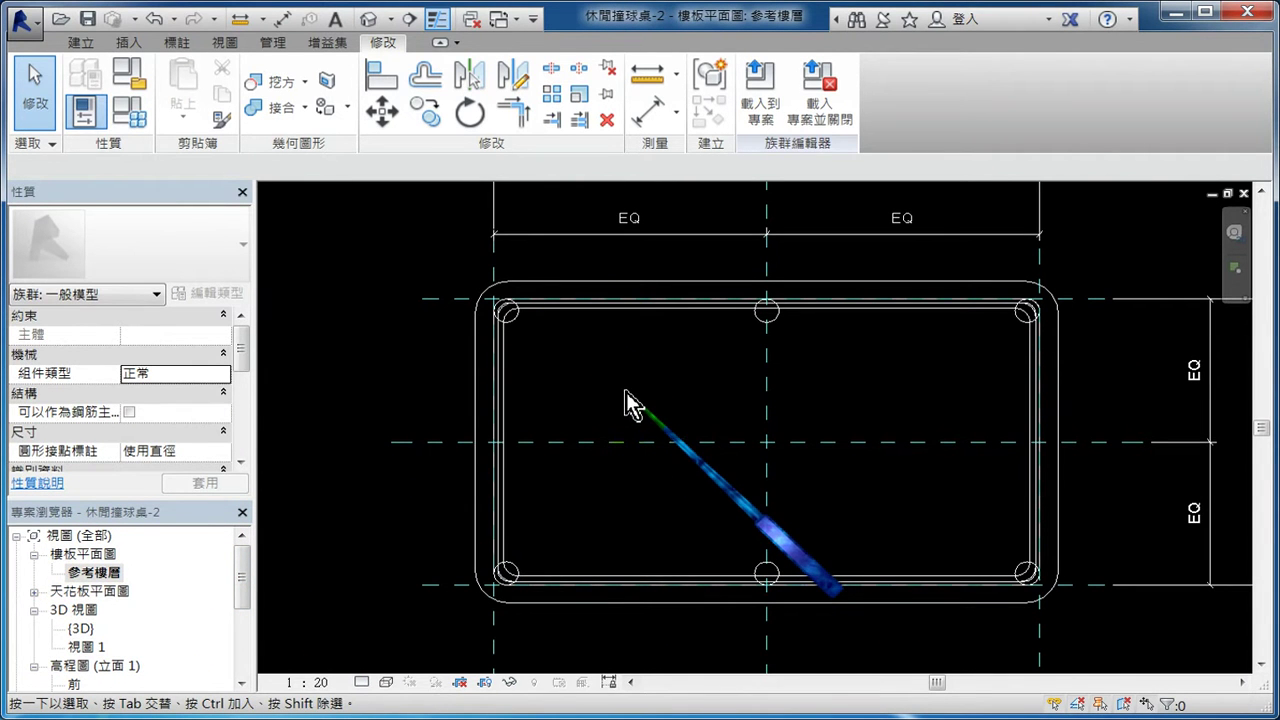
Set the work plane to 參考平面：上視(球桌桌面)-23cm.
click(84, 44)
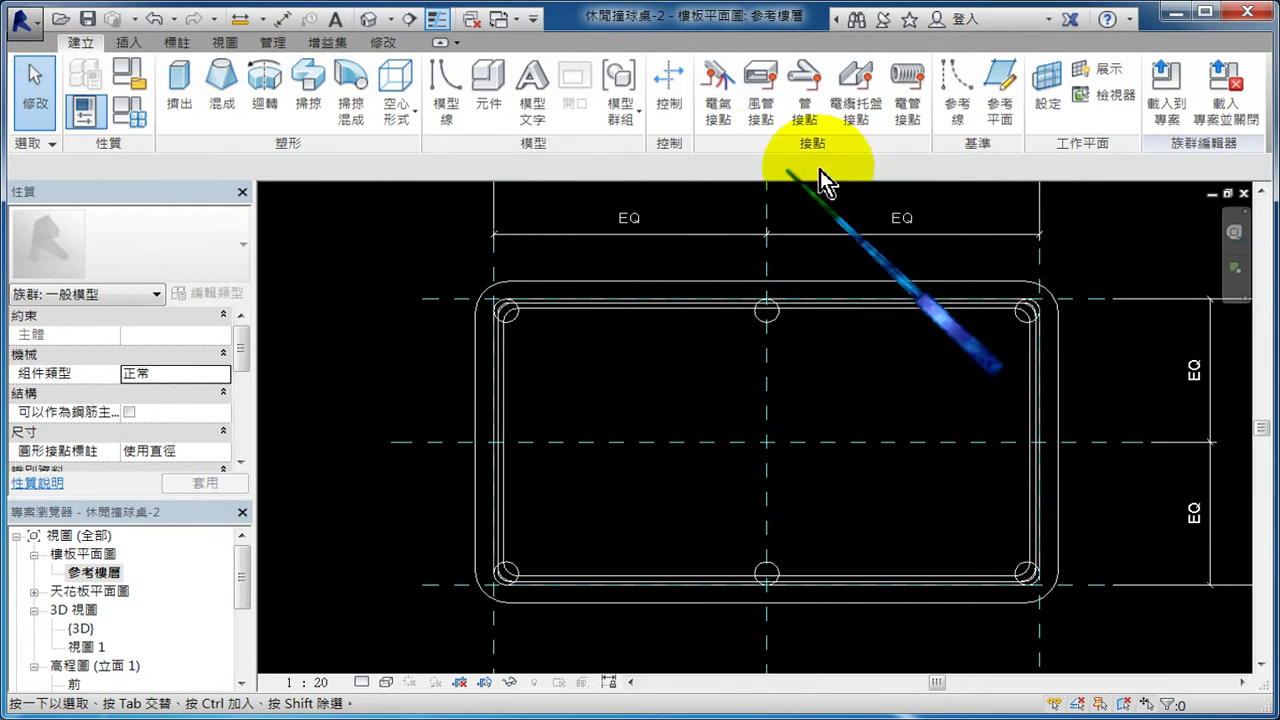
click(1040, 95)
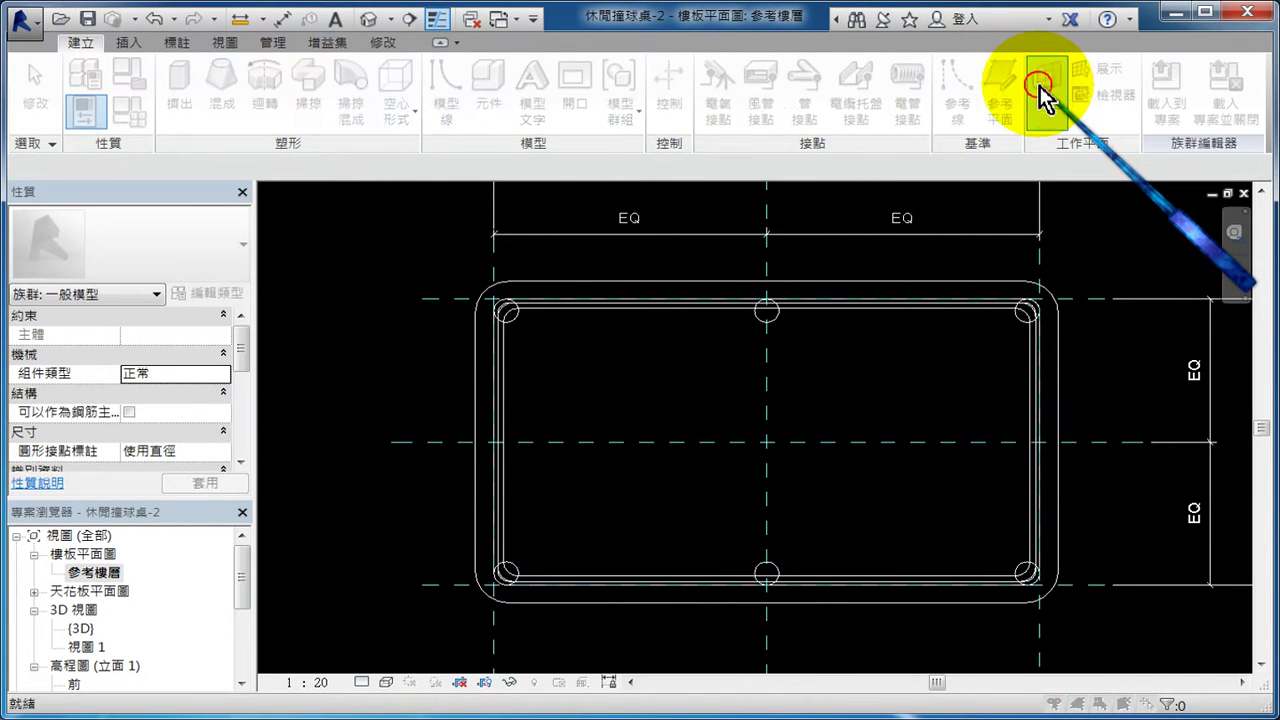
click(678, 264)
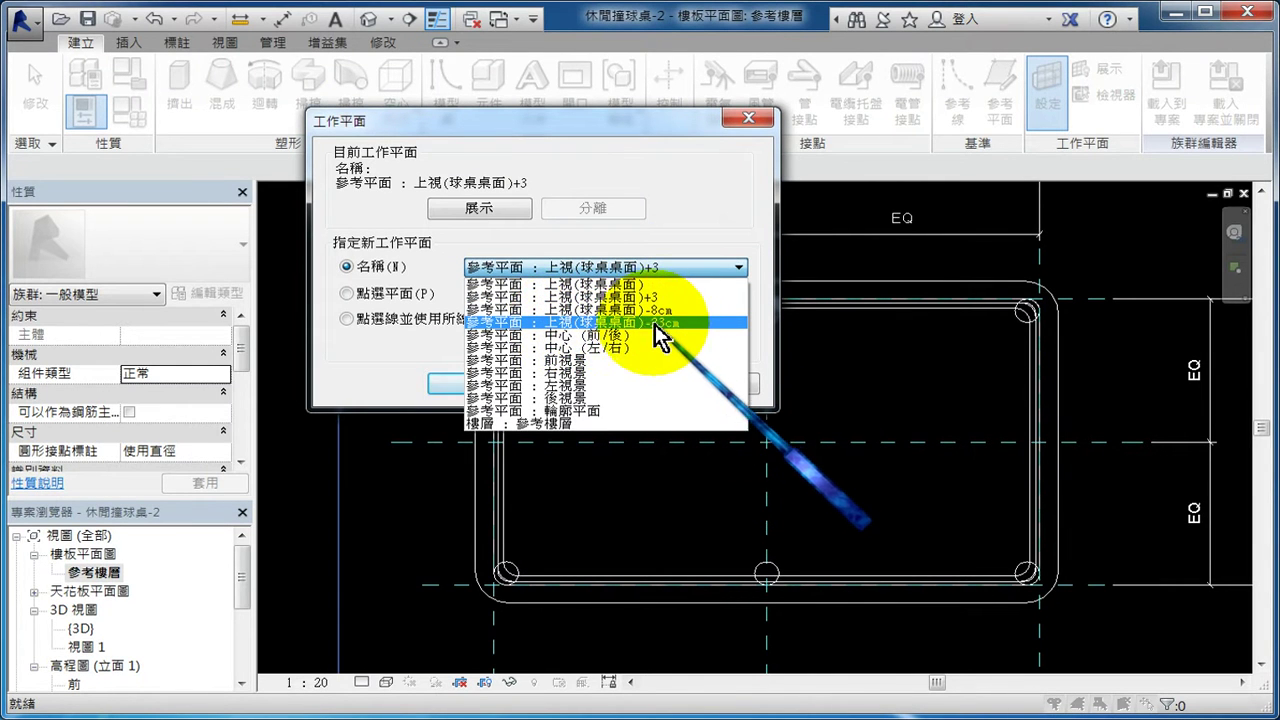
click(658, 323)
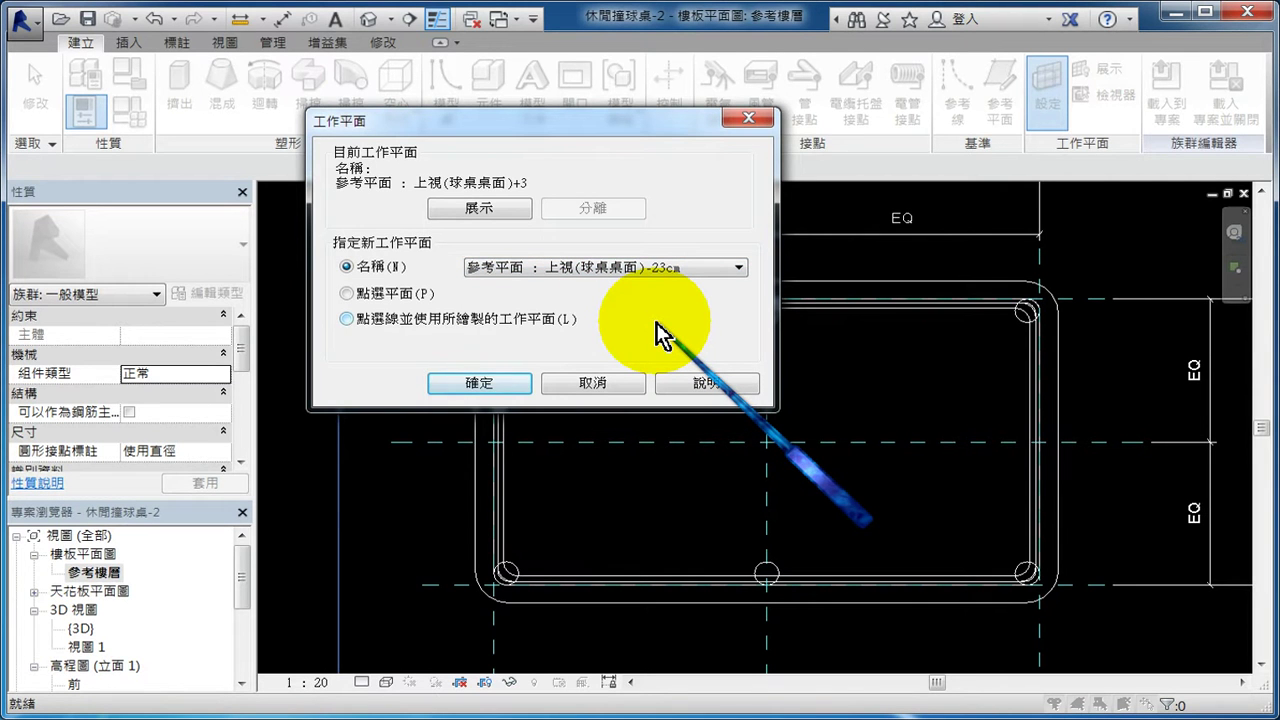
click(514, 387)
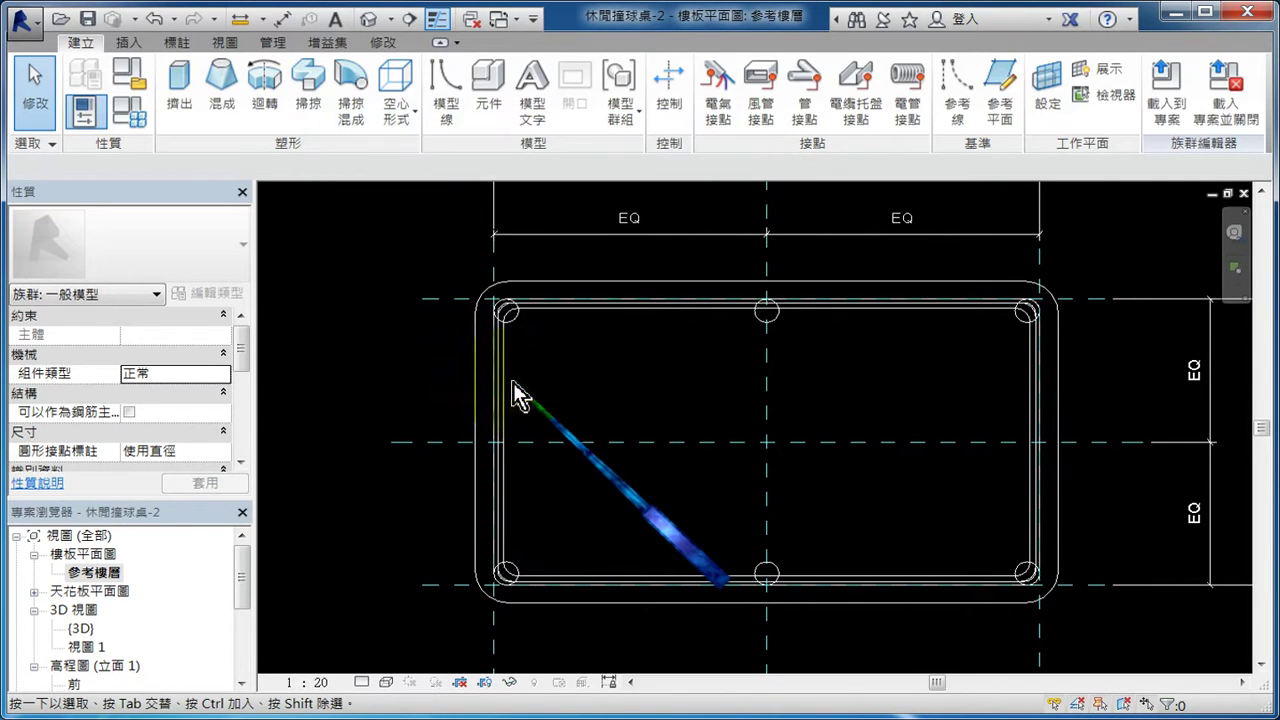
click(275, 190)
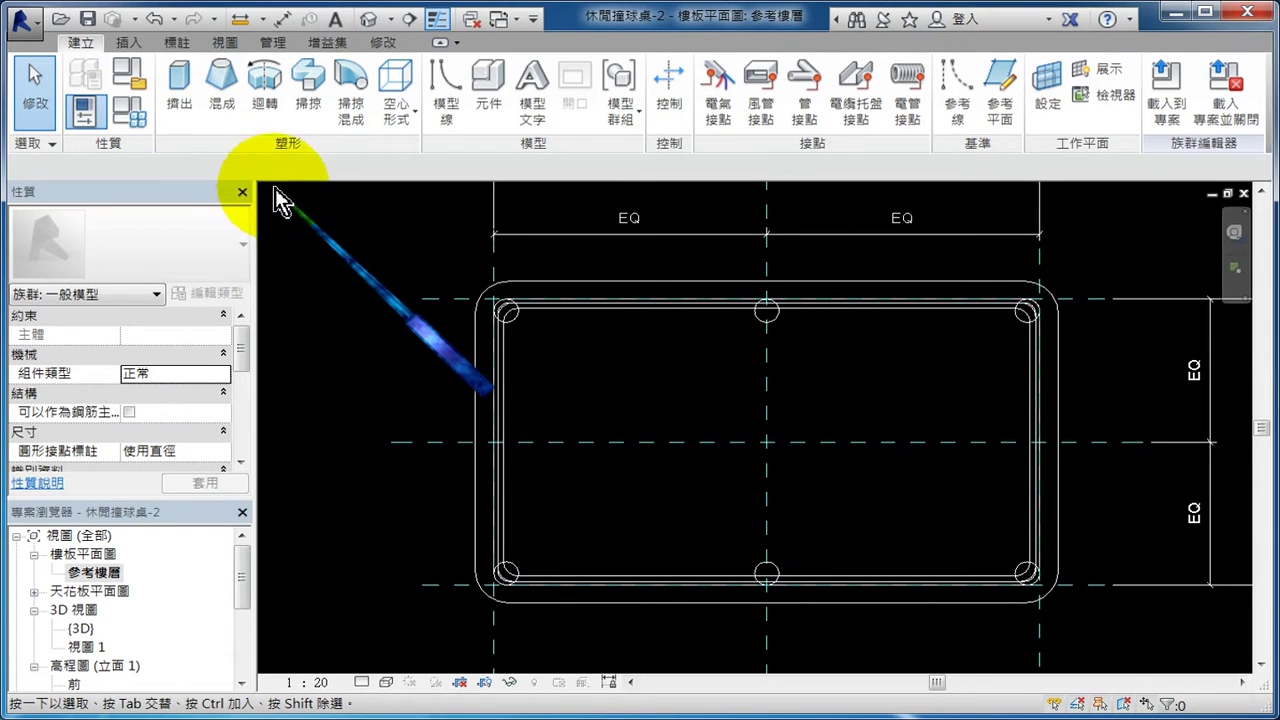
Start a blend and sketch a roughly 40 by 110 base rectangle near the table corner.
click(222, 112)
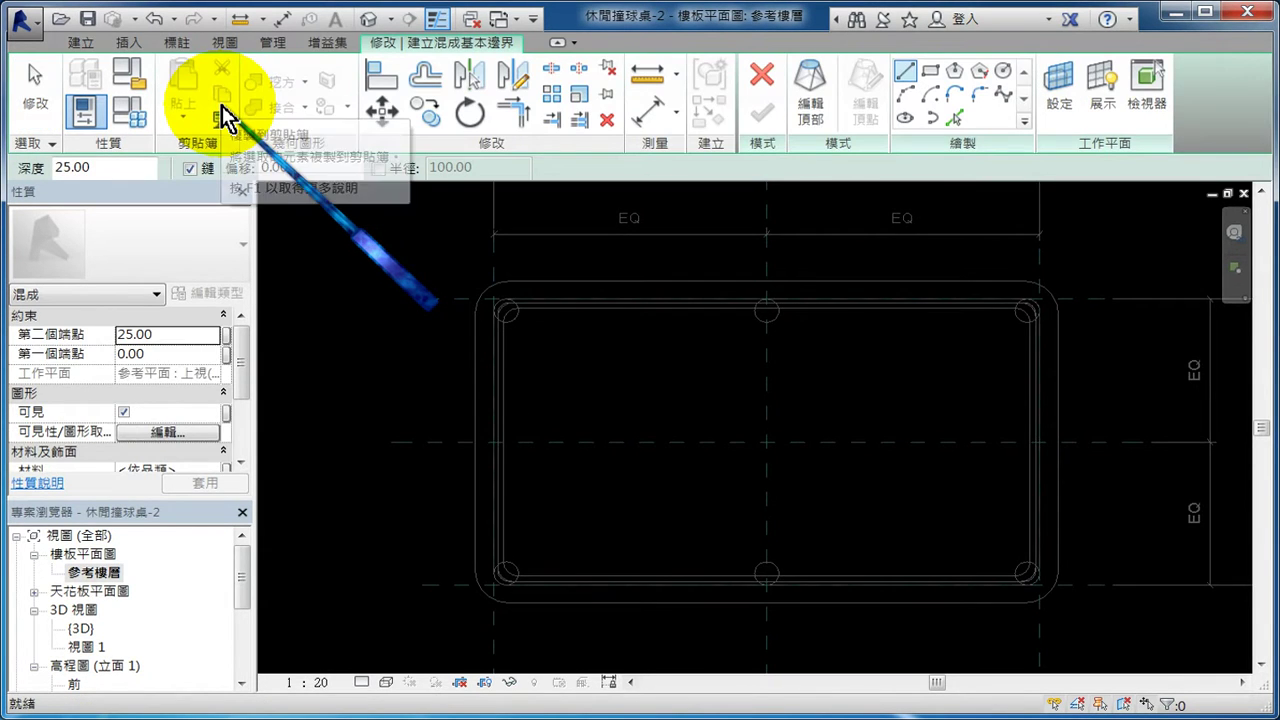
click(930, 72)
scroll(592, 388, up, 3)
click(549, 333)
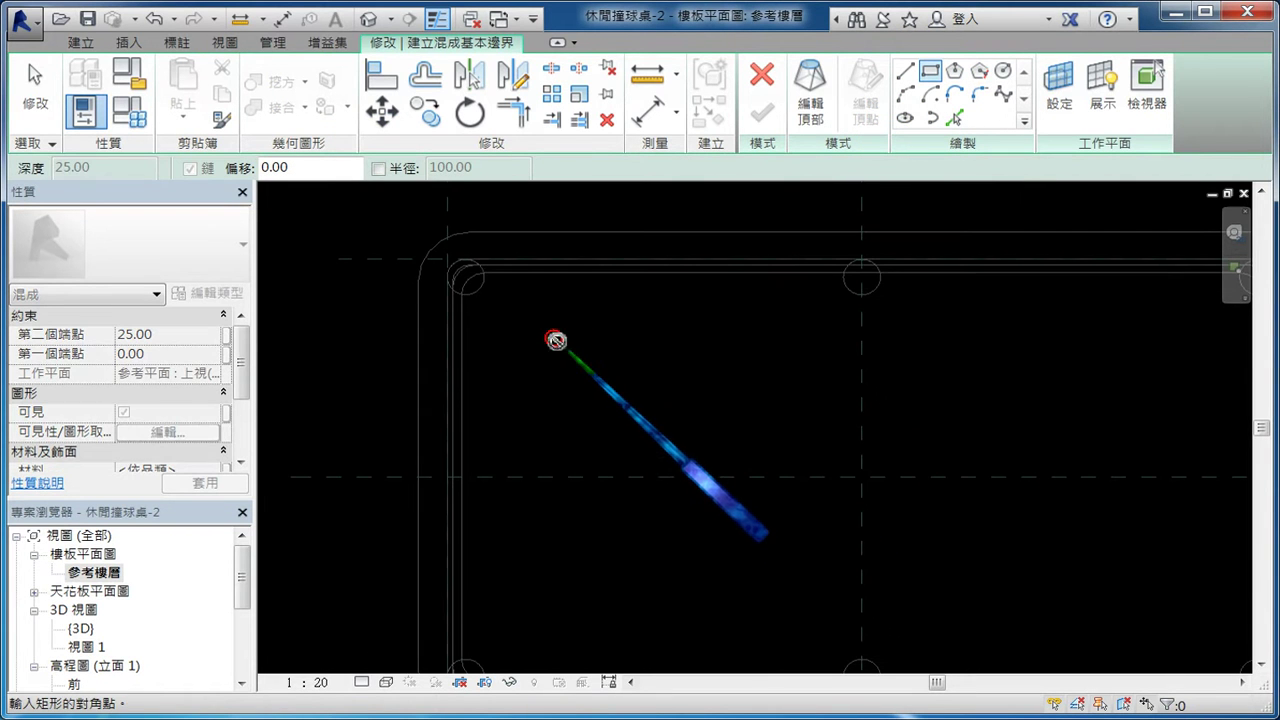
click(662, 632)
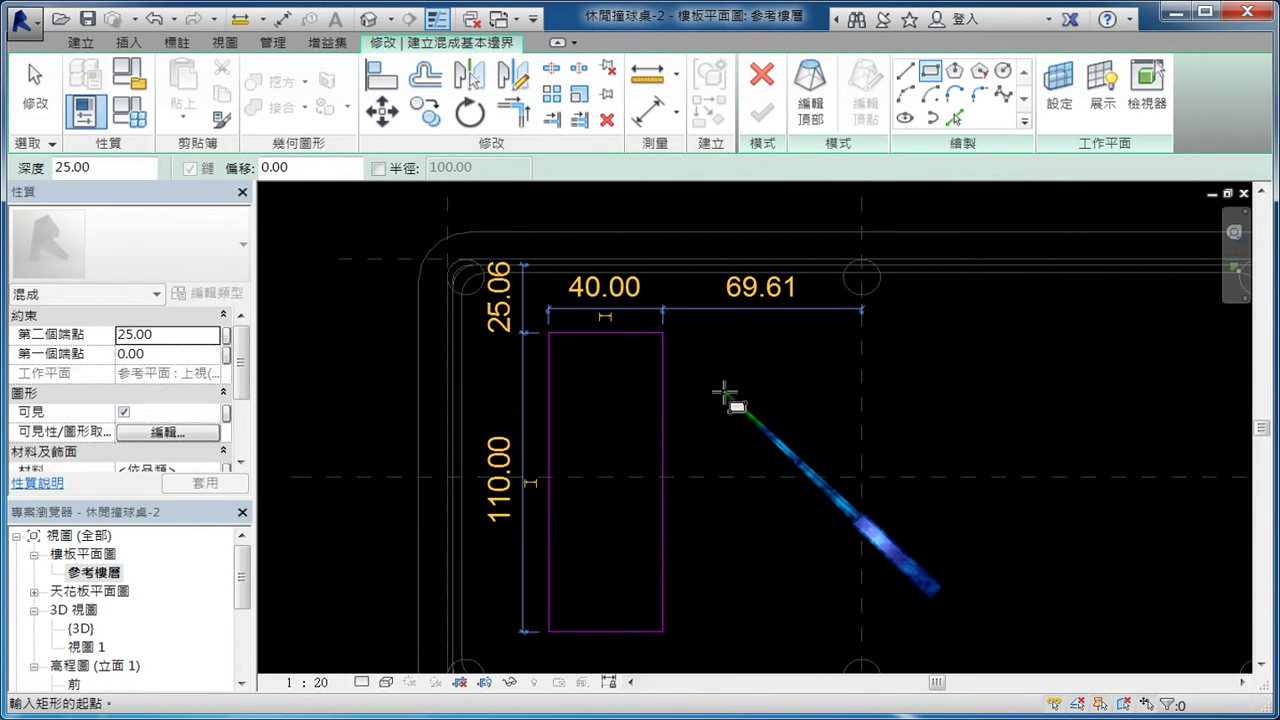
key(Escape)
key(Escape)
scroll(700, 388, down, 3)
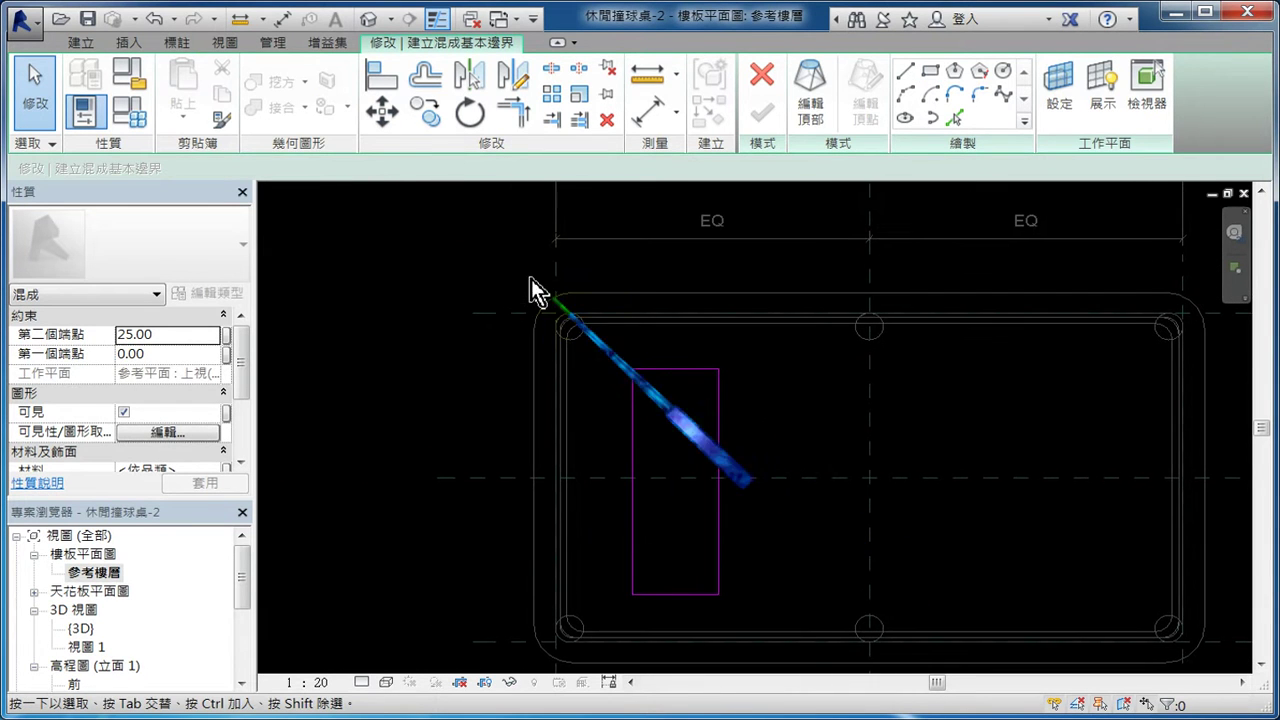
Add an aligned dimension from the rectangle's left edge to the table's left reference plane.
click(177, 42)
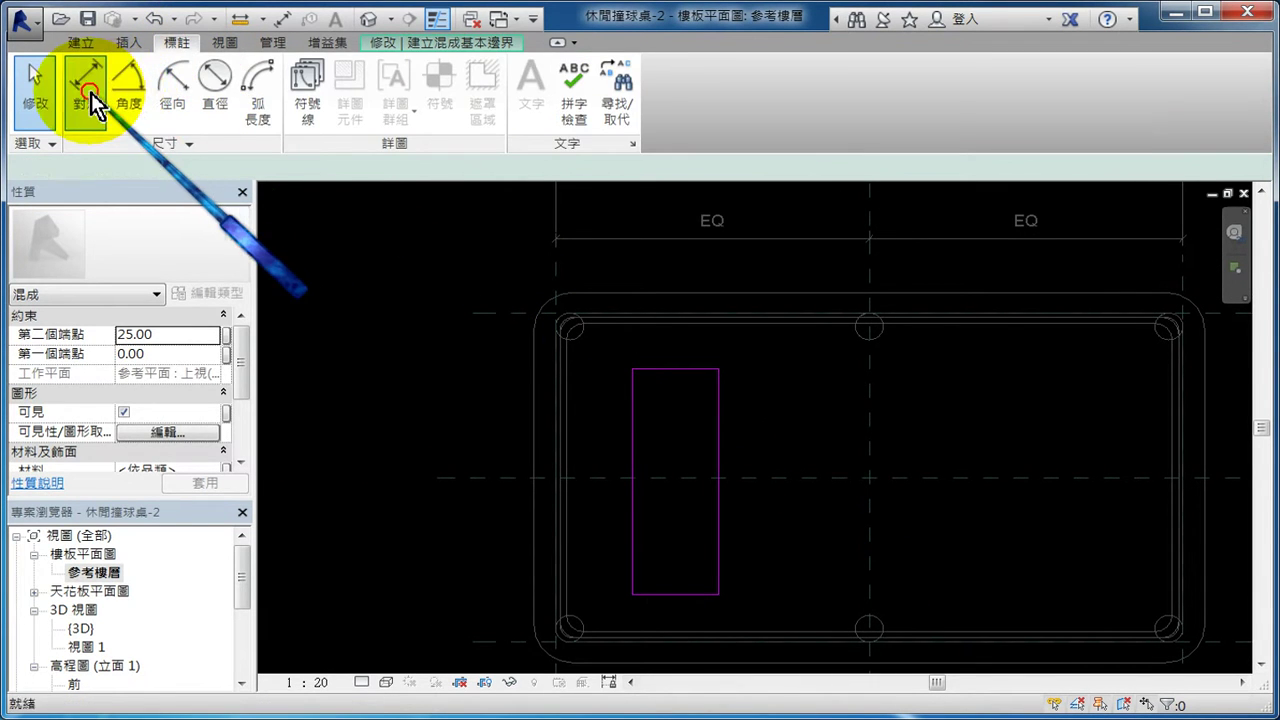
click(90, 100)
scroll(574, 417, up, 3)
scroll(600, 413, up, 1)
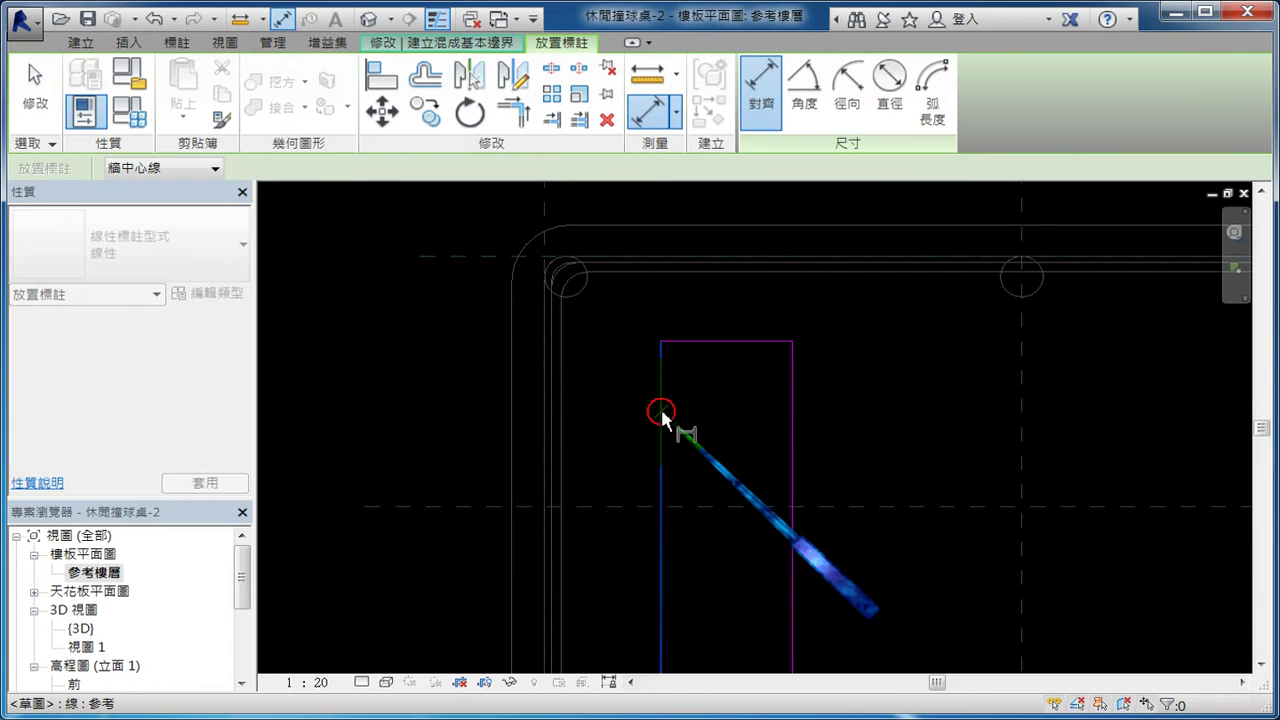
click(660, 412)
scroll(655, 370, down, 2)
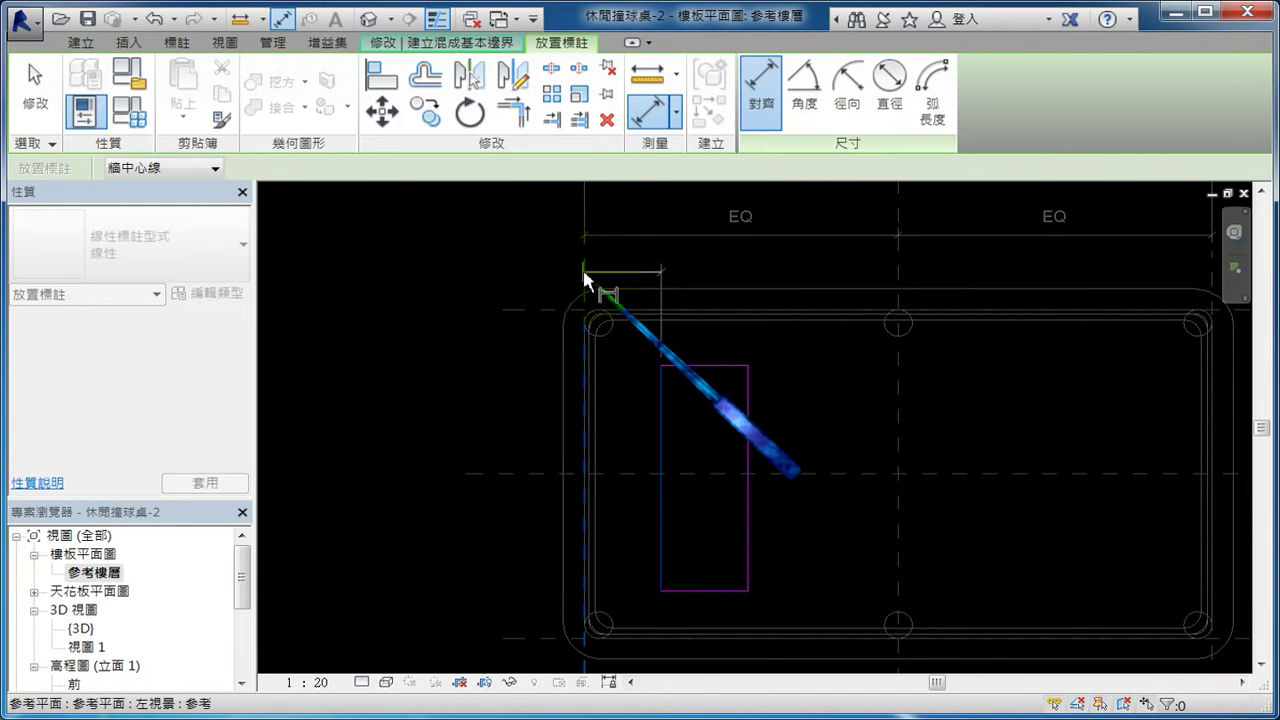
scroll(595, 300, down, 2)
scroll(605, 540, up, 1)
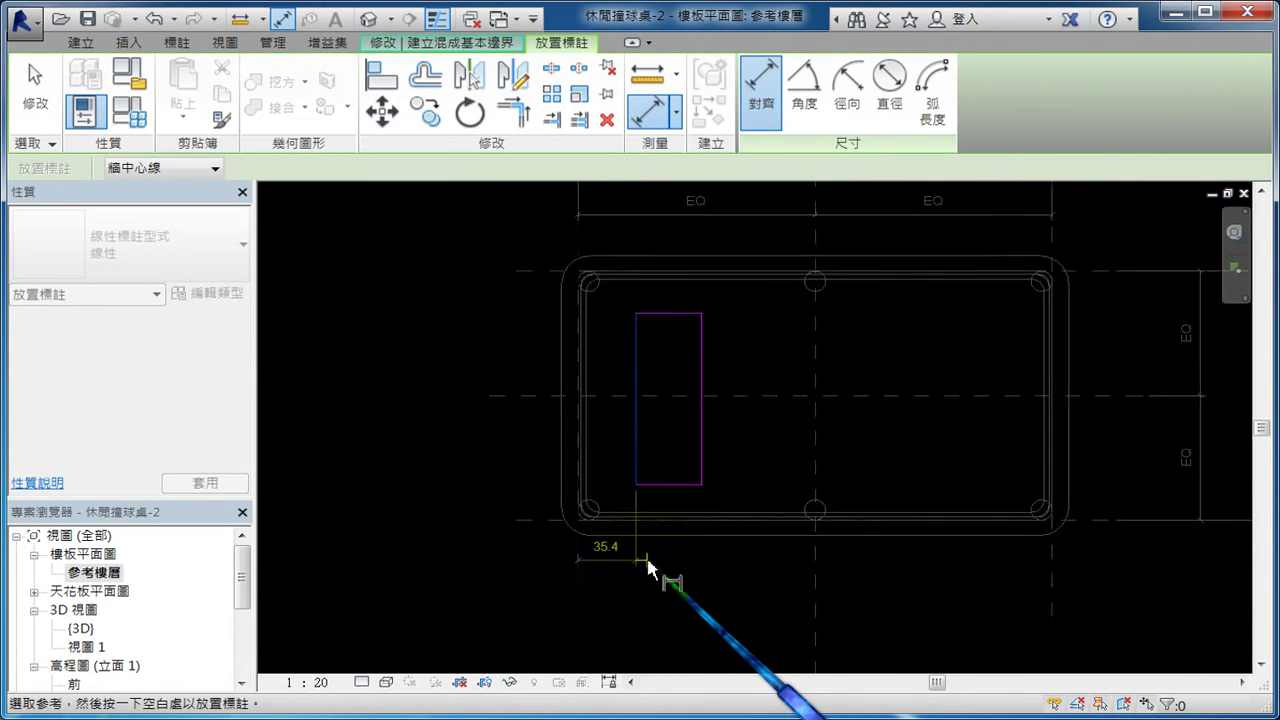
click(607, 575)
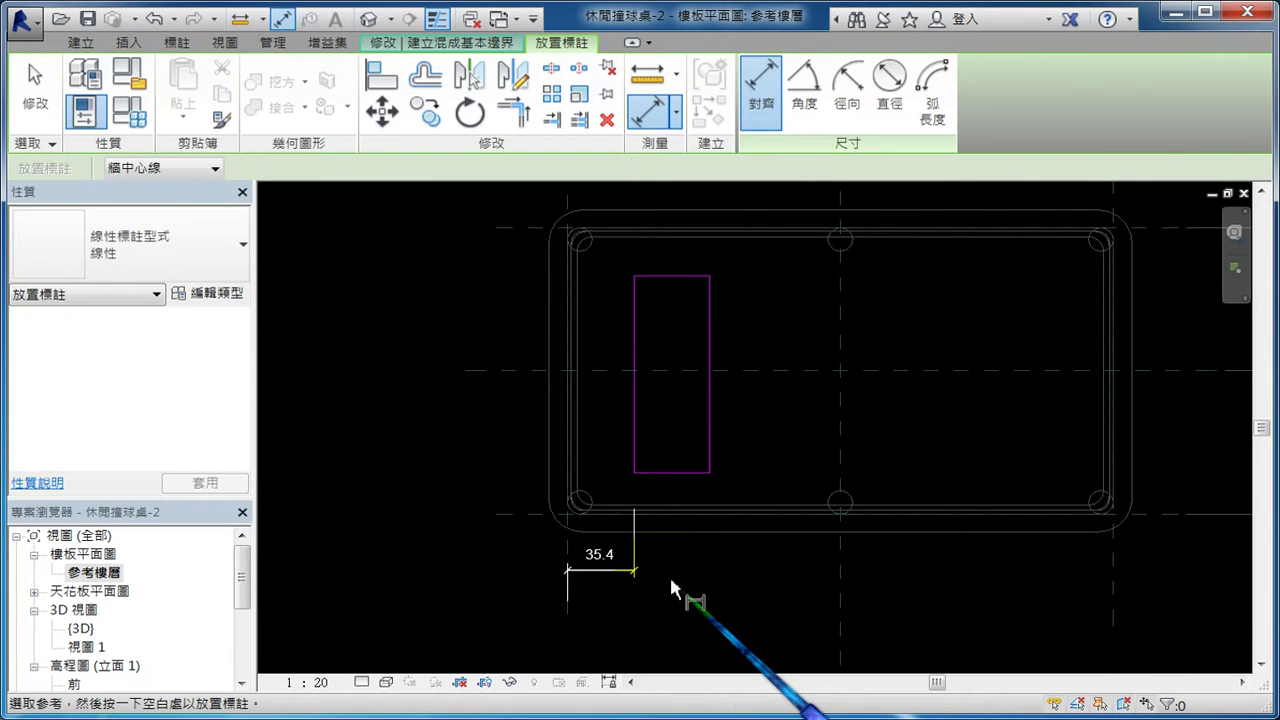
key(Escape)
Change the 35.4 offset from the table's left reference plane to 25.0.
click(642, 448)
click(612, 547)
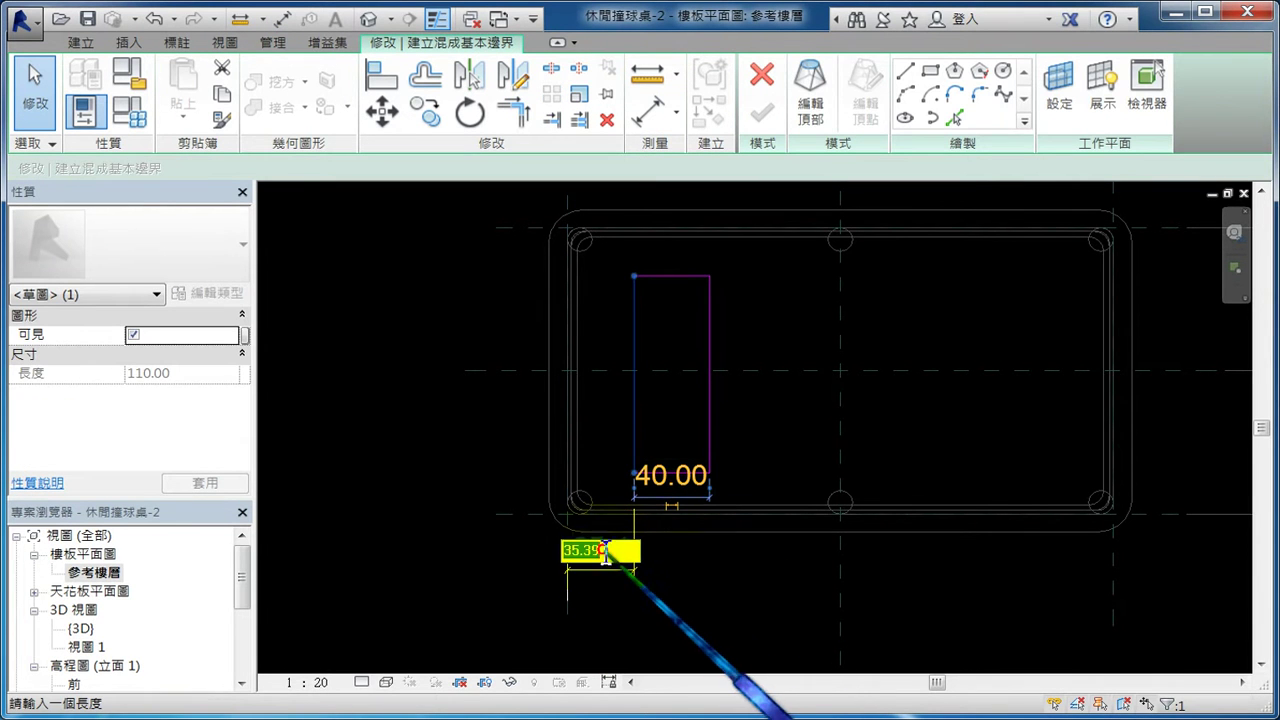
text(5)
key(Return)
click(718, 581)
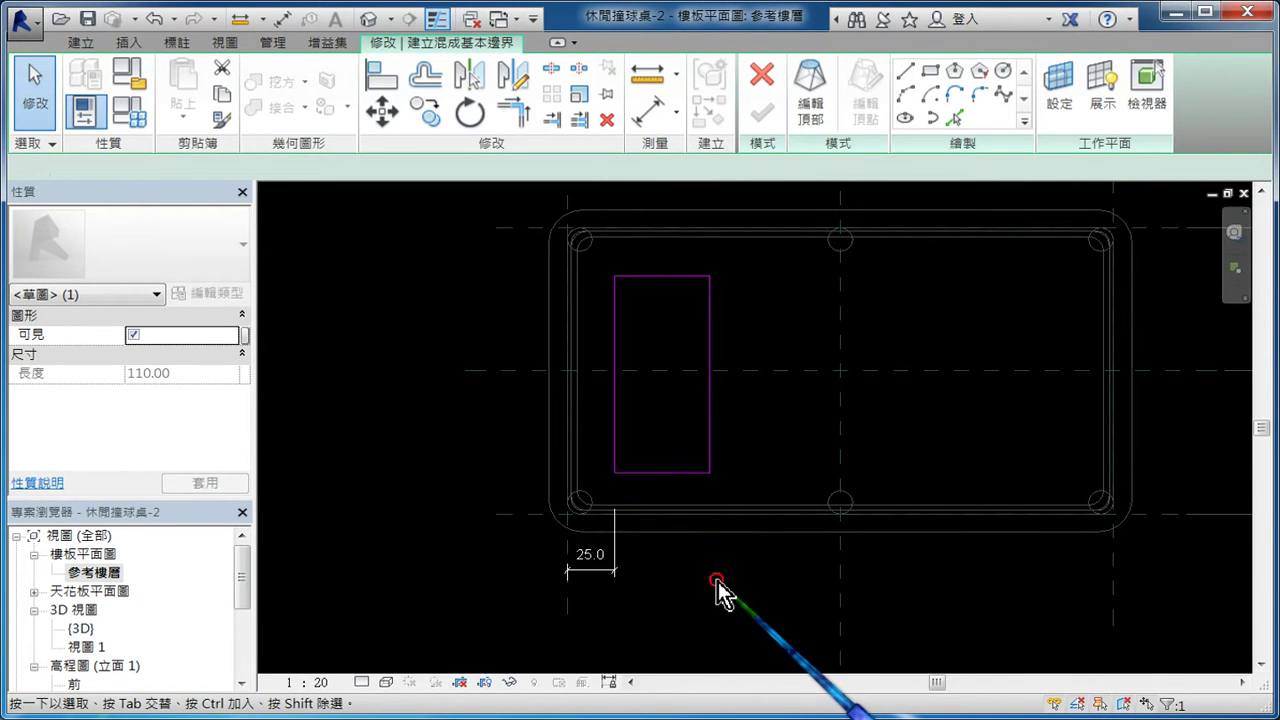
click(607, 557)
scroll(612, 560, down, 1)
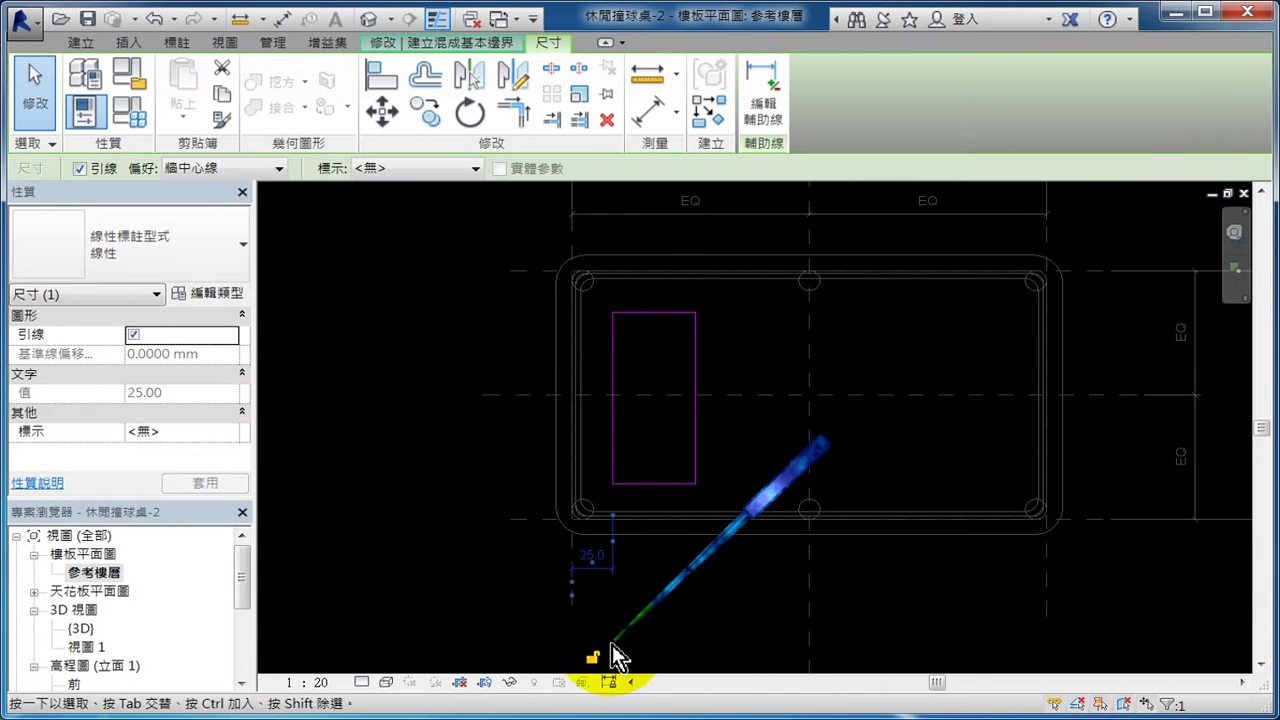
middle_drag(677, 609, 609, 507)
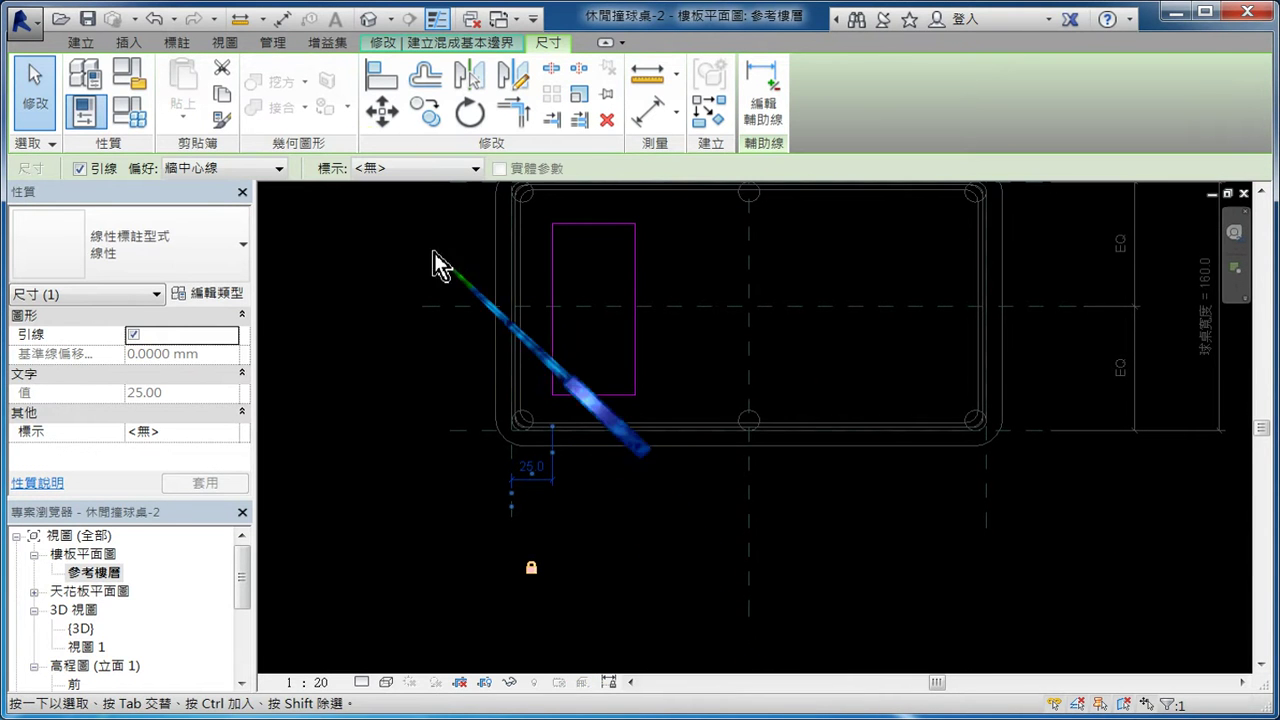
Add an aligned dimension measuring the rectangle's 50.4 width.
click(177, 42)
click(106, 88)
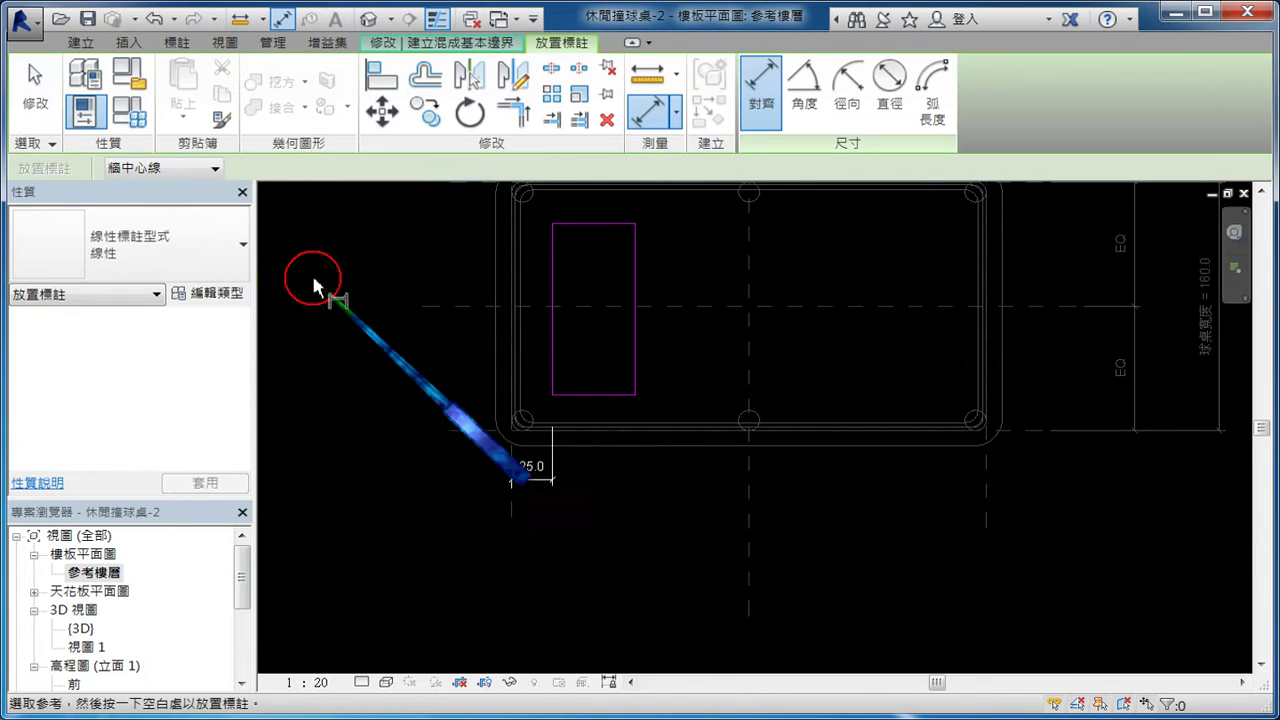
scroll(415, 368, up, 2)
click(706, 357)
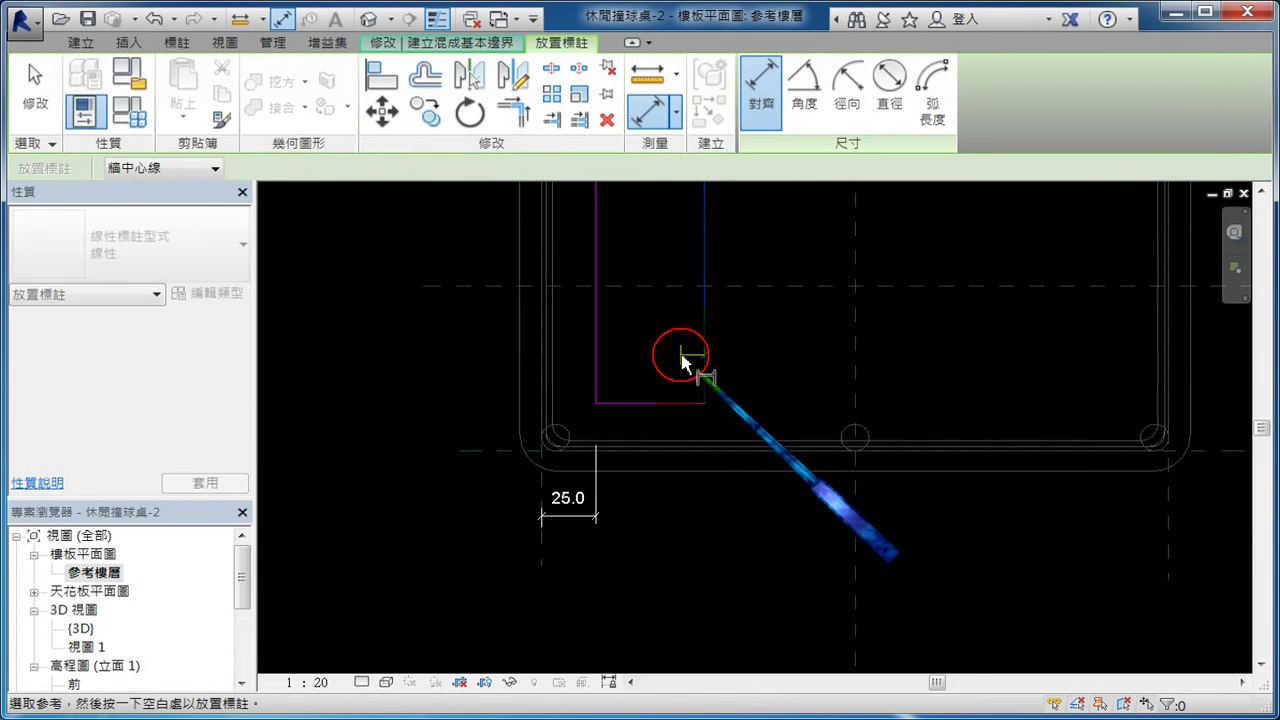
click(598, 364)
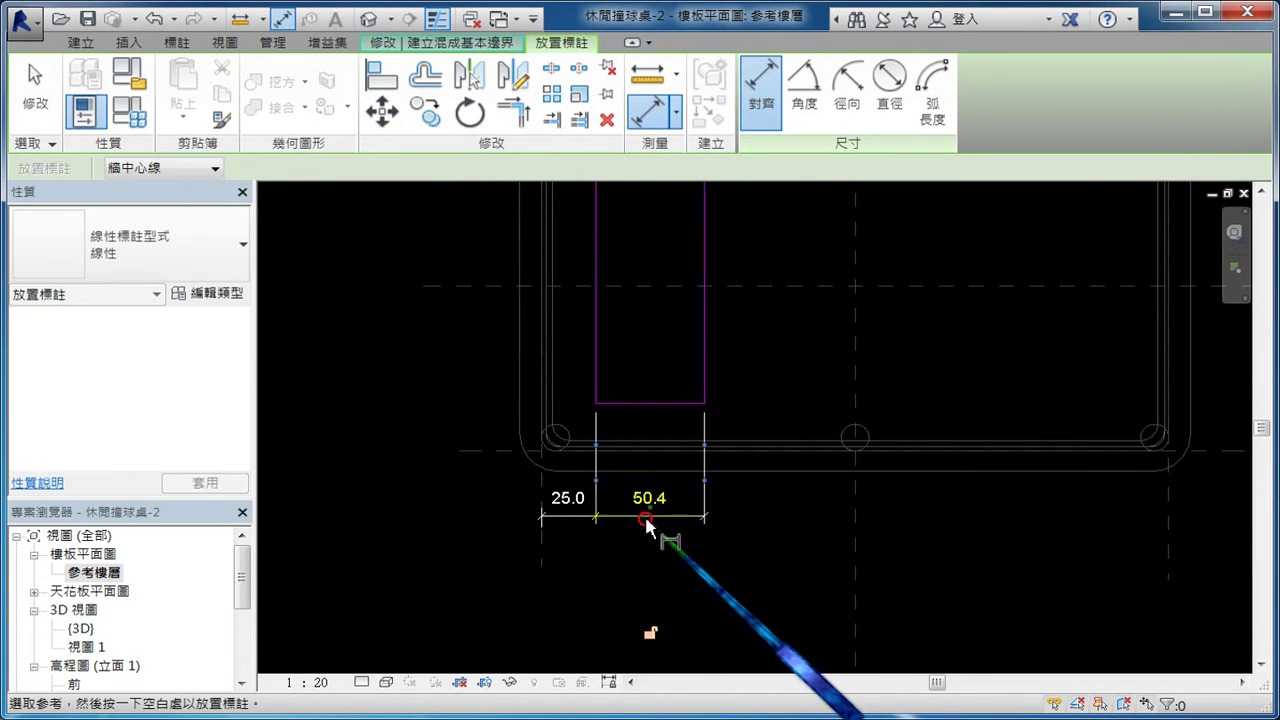
click(644, 513)
key(Escape)
key(Escape)
Change the rectangle's width from 50.4 to 25.0.
click(704, 335)
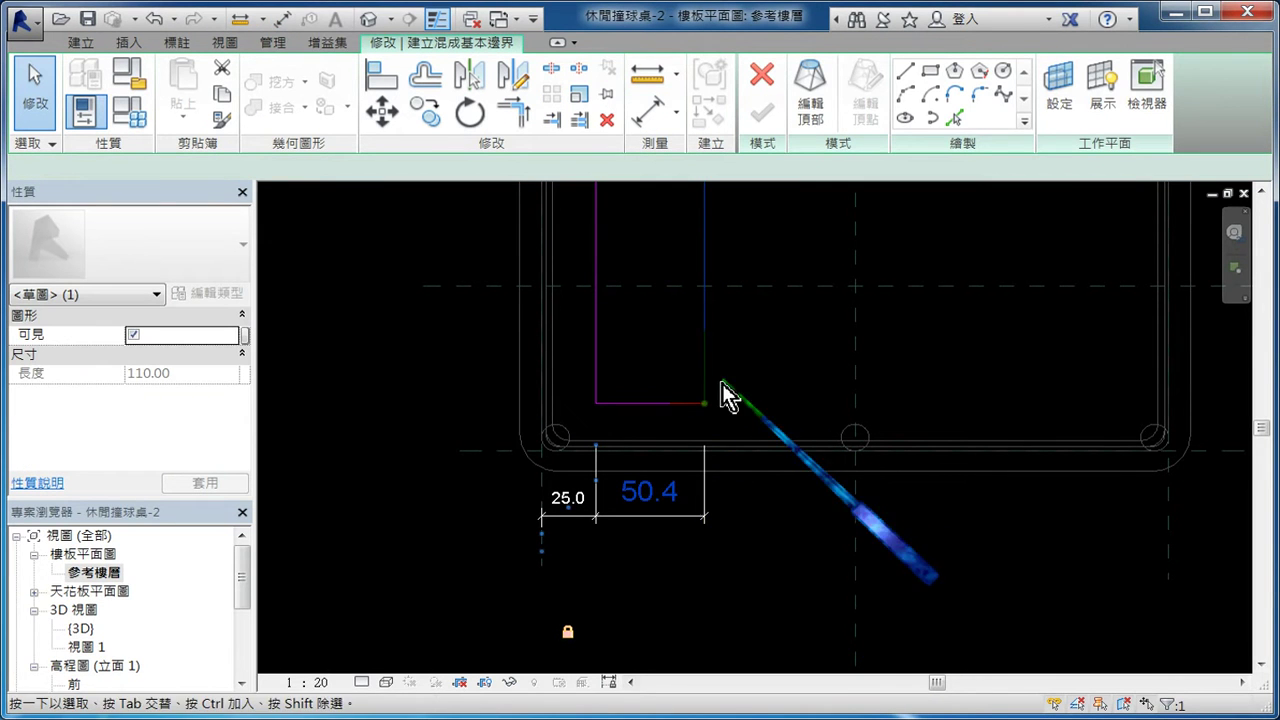
click(649, 497)
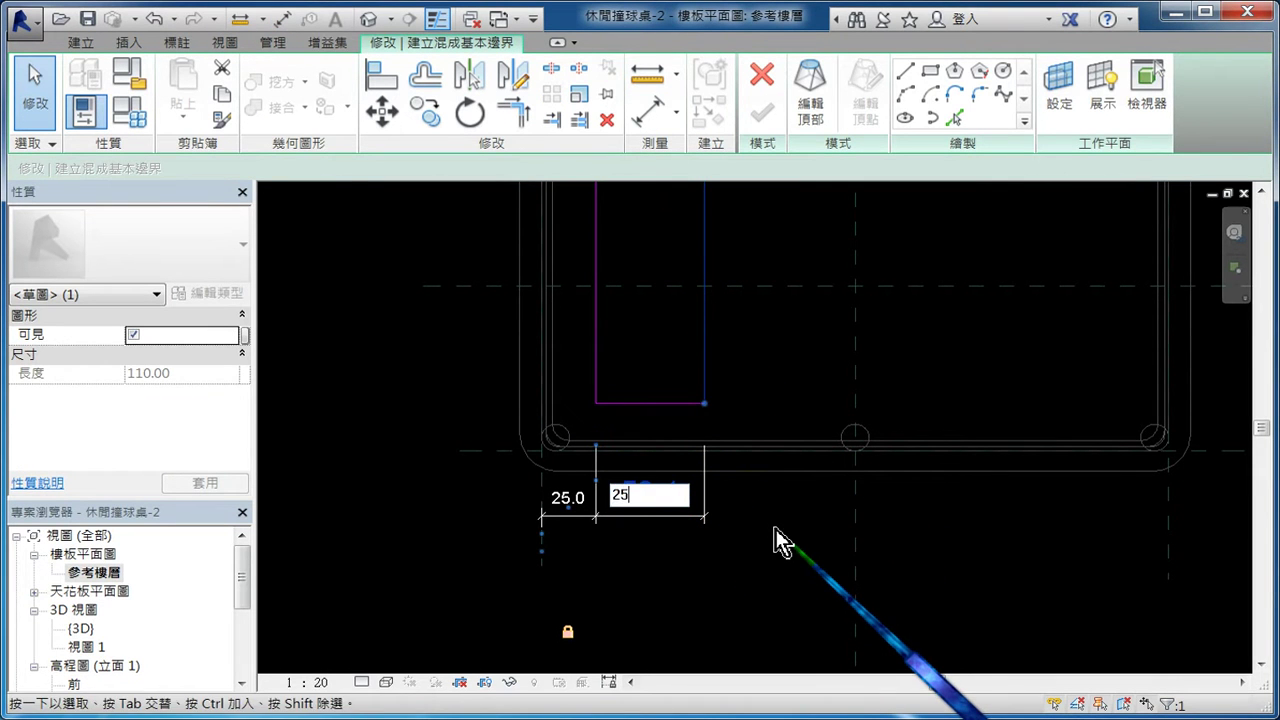
key(Return)
scroll(675, 548, down, 1)
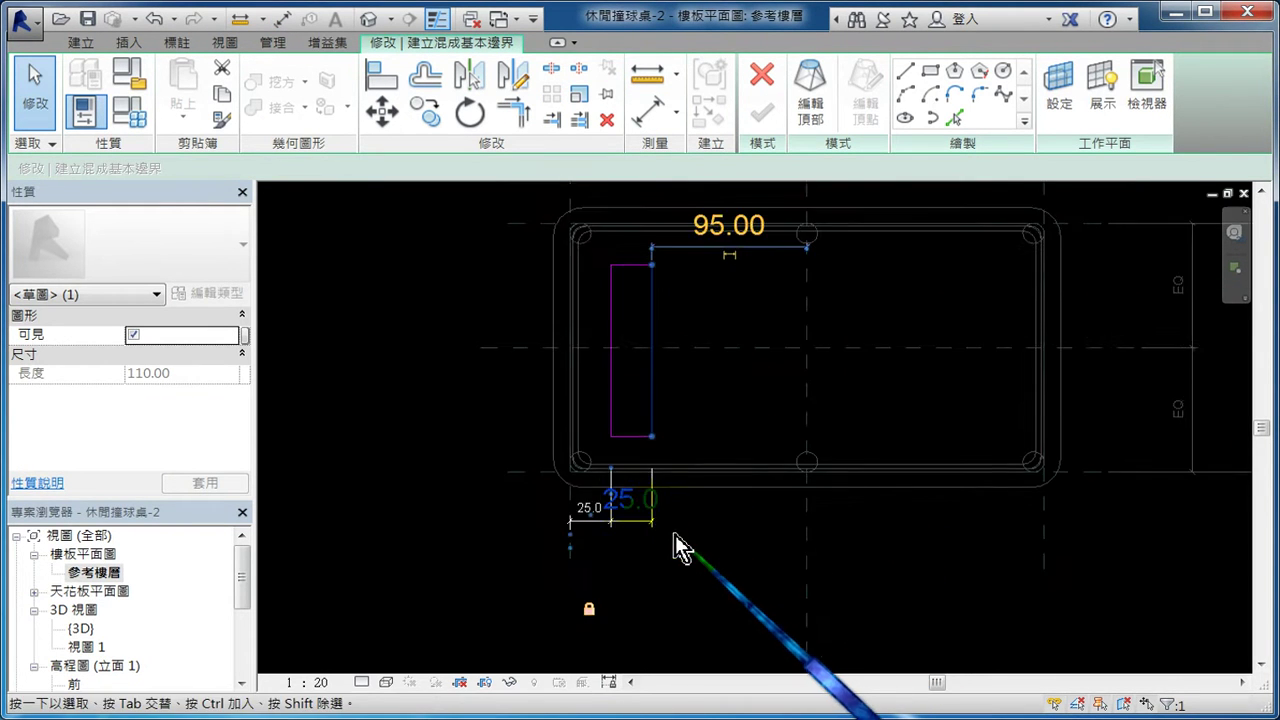
middle_drag(675, 536, 655, 459)
click(633, 447)
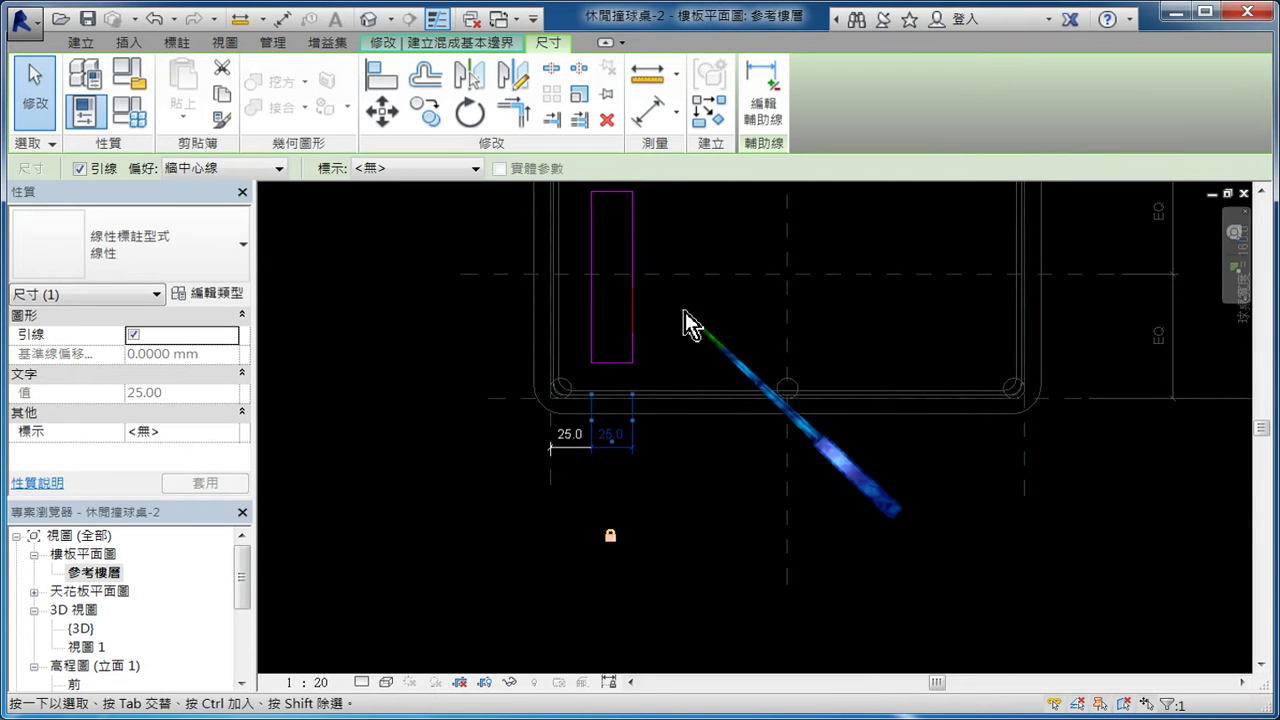
Dimension the rectangle's top and bottom edges to the tabletop outline (27.1 and 22.9).
key(z)
key(f)
click(167, 44)
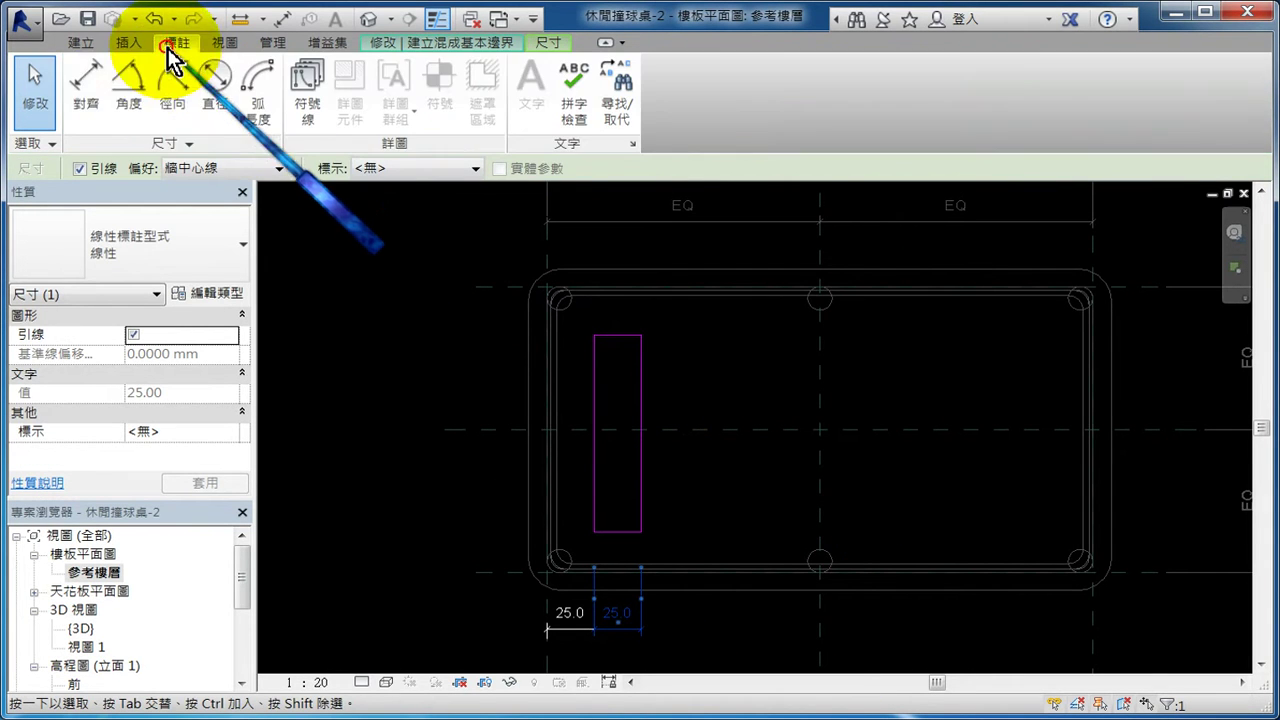
click(87, 80)
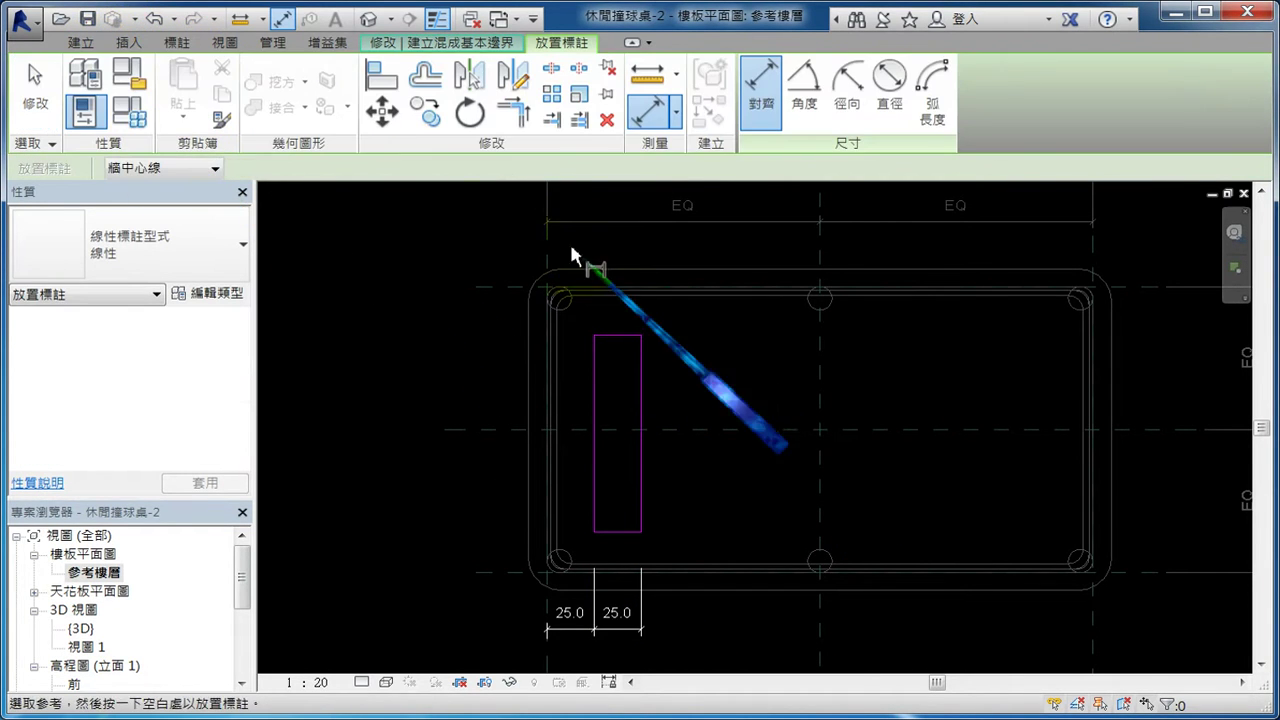
click(607, 340)
click(491, 290)
click(399, 300)
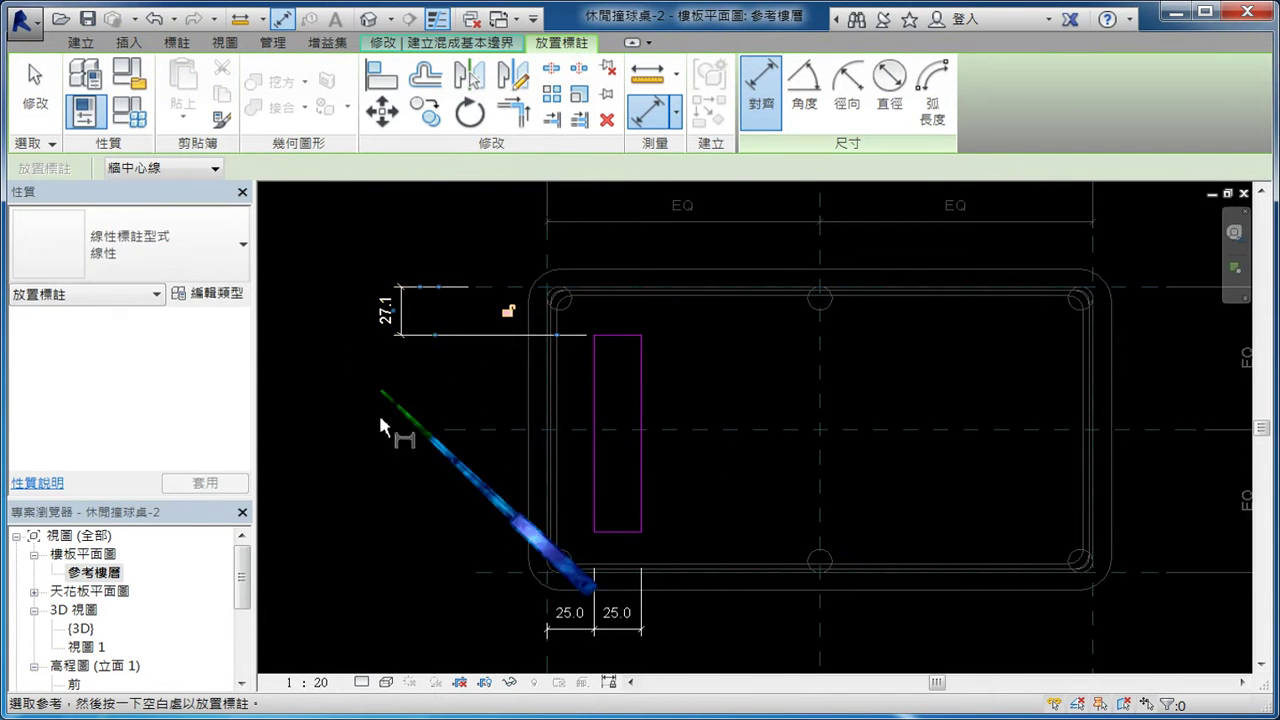
click(609, 534)
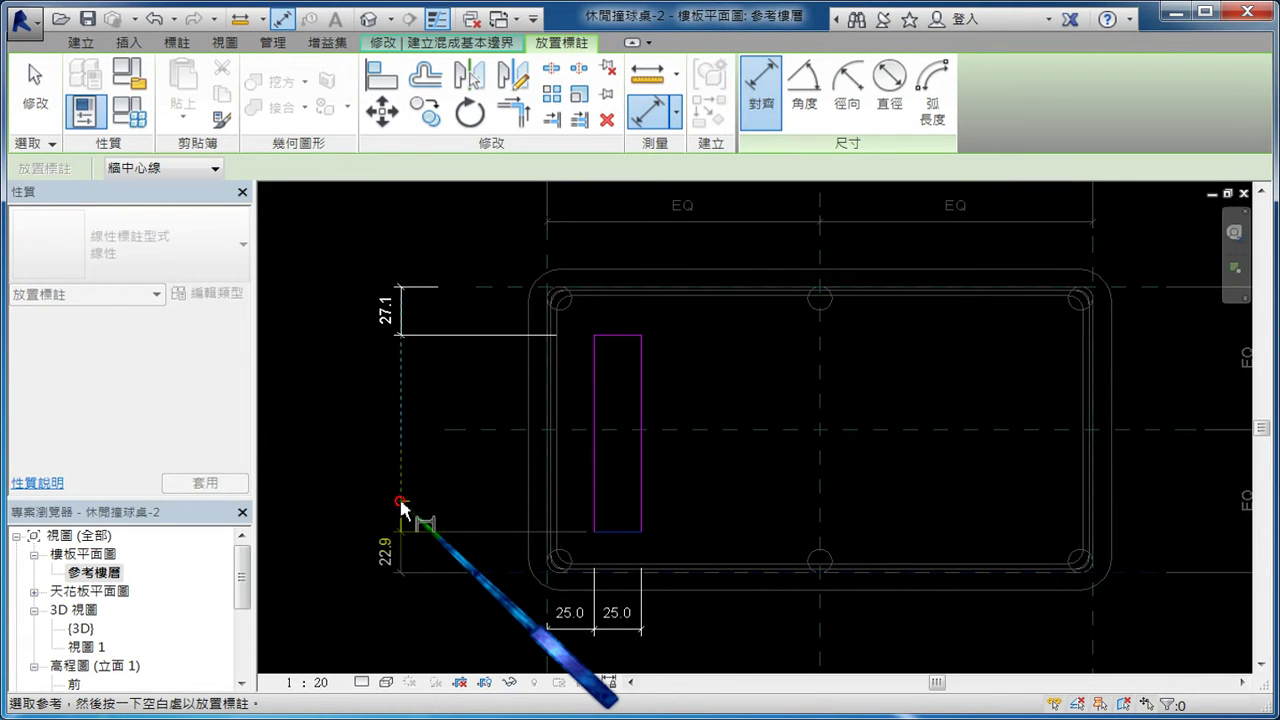
click(400, 507)
key(Escape)
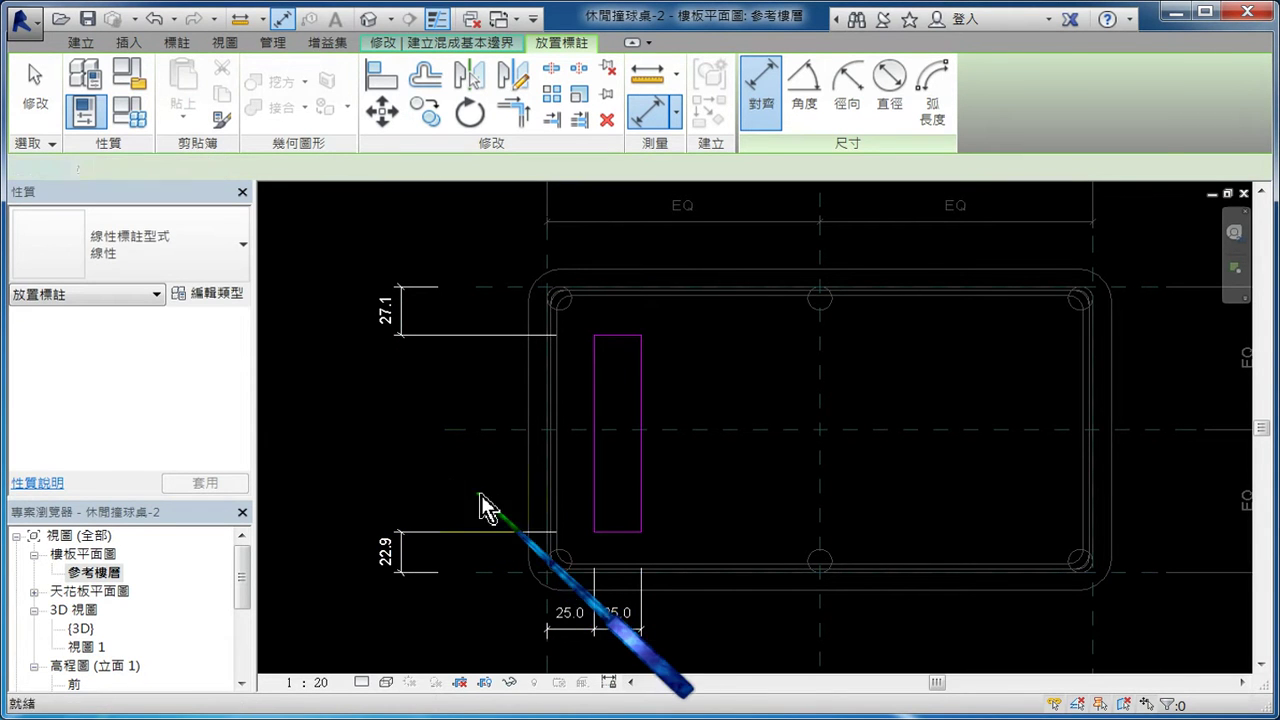
key(Escape)
Change both the 22.9 bottom and 27.1 top offsets to 15.0.
click(610, 537)
click(392, 550)
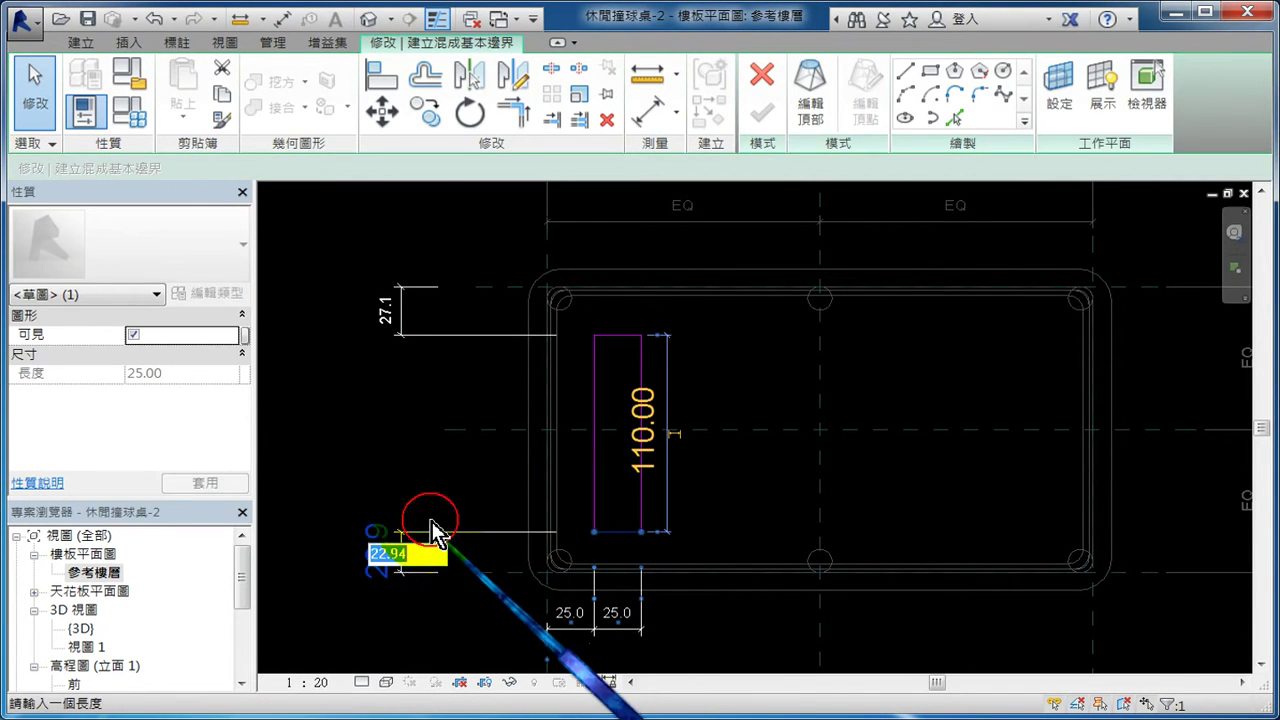
text(15)
key(Return)
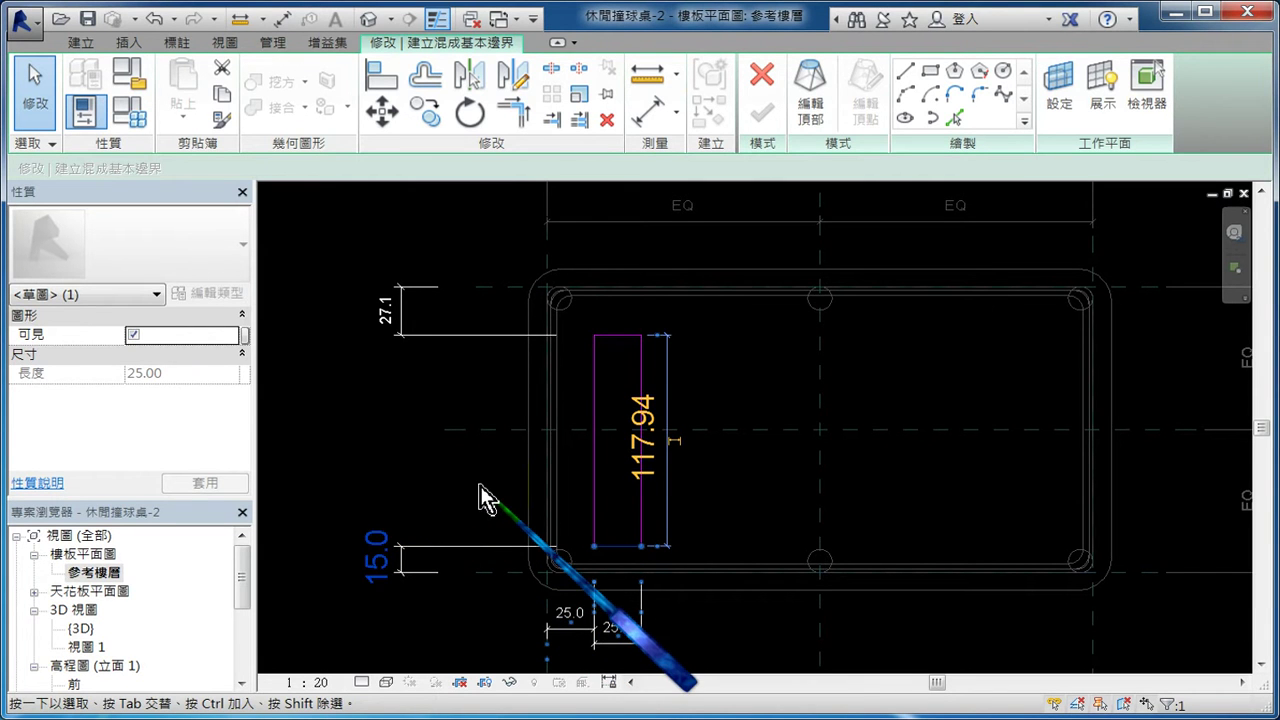
key(Escape)
click(598, 345)
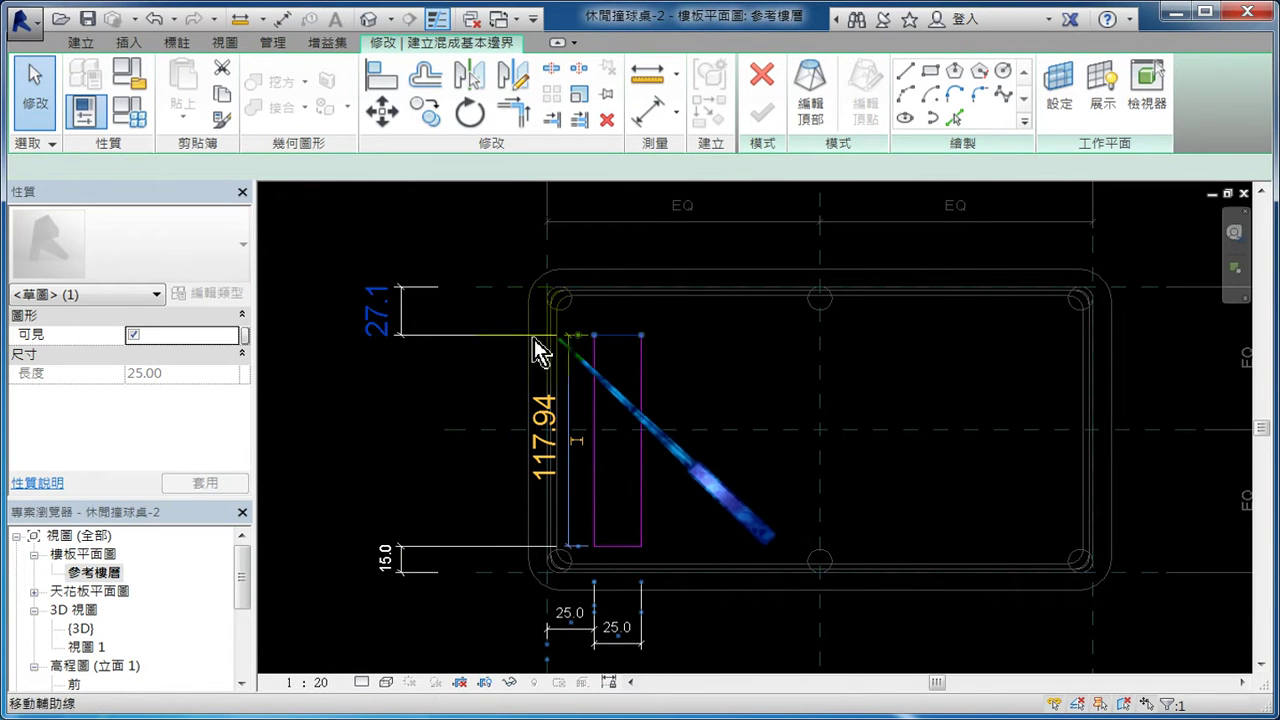
click(385, 310)
key(Return)
key(Escape)
mouse_move(391, 391)
middle_down()
mouse_move(451, 371)
mouse_move(451, 290)
middle_up()
click(451, 290)
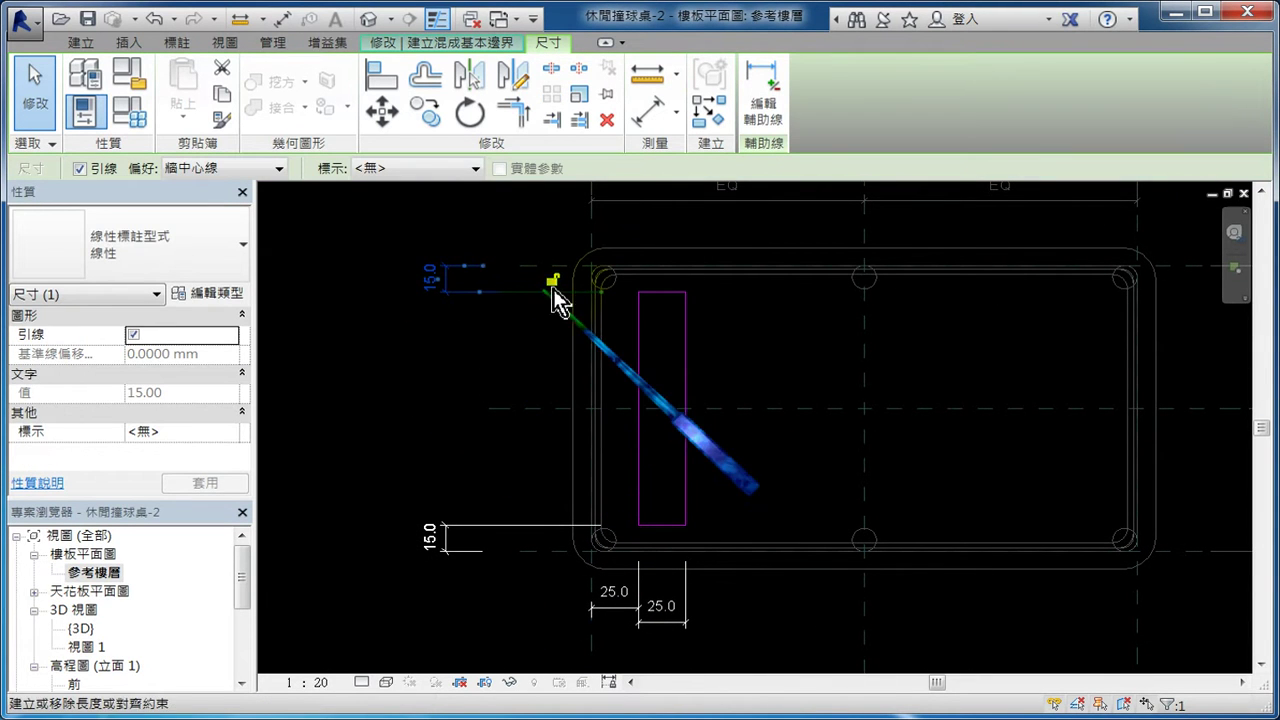
click(478, 540)
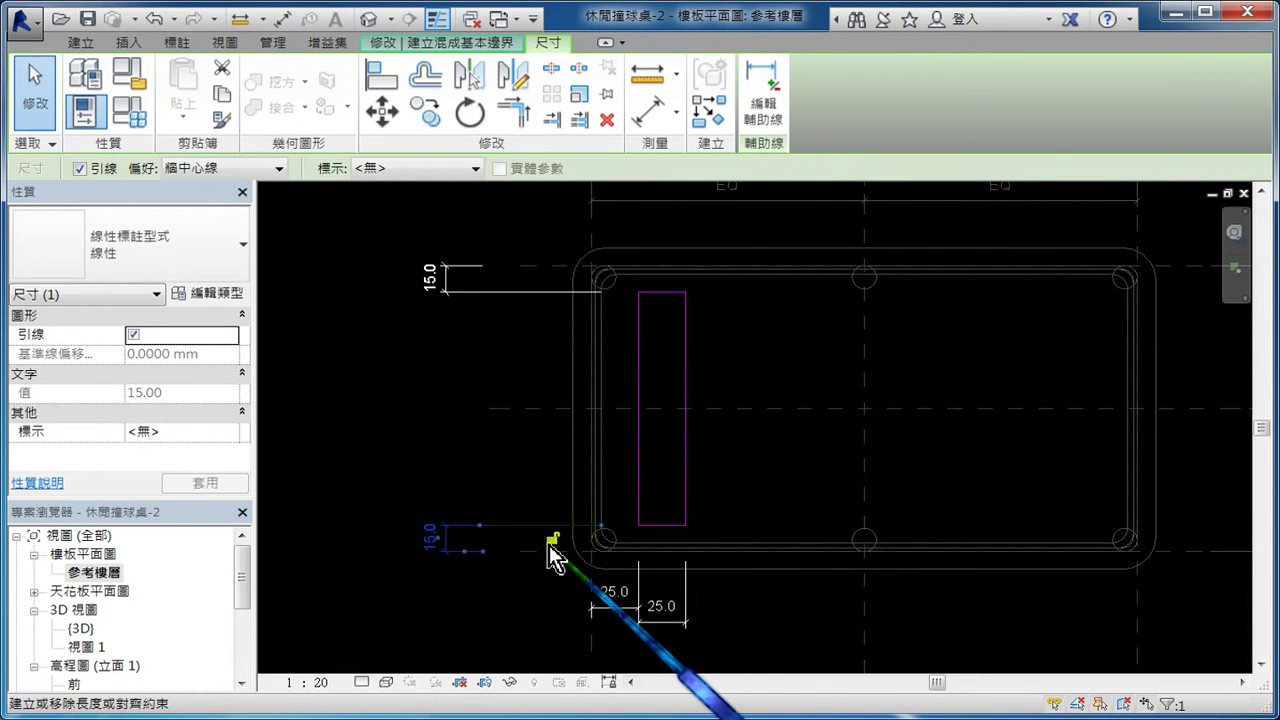
key(Escape)
scroll(661, 318, up, 2)
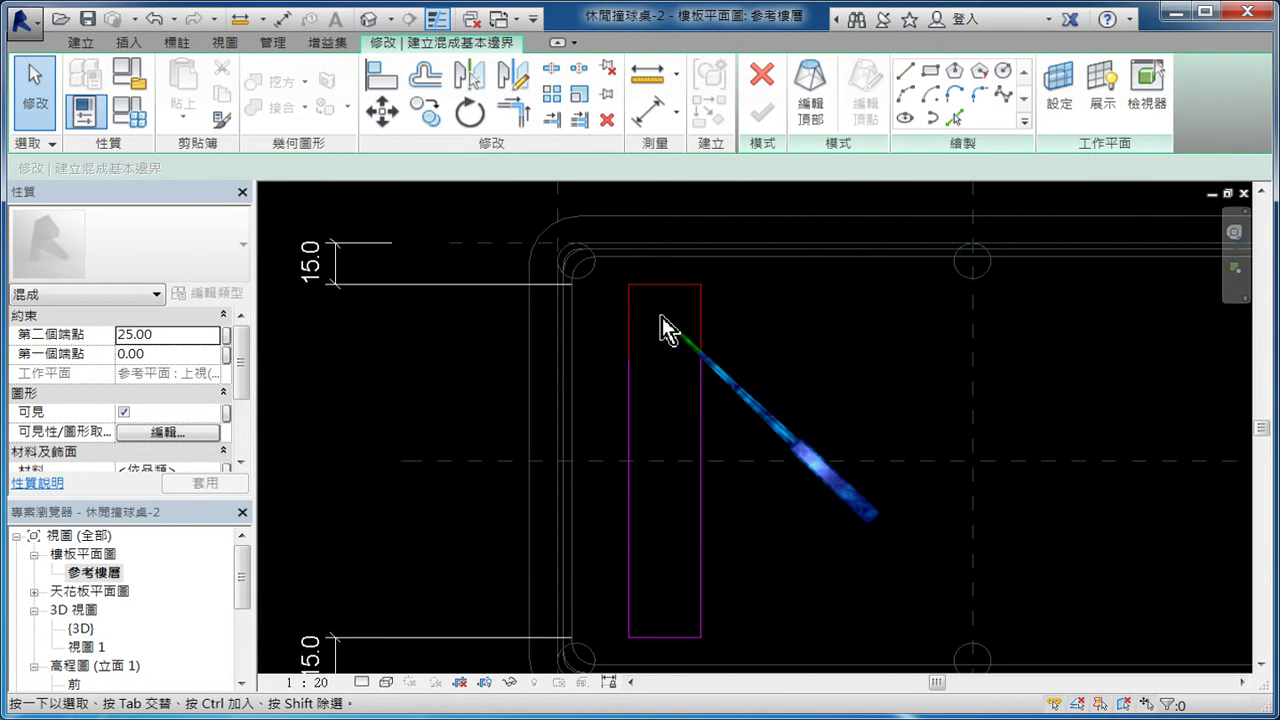
Fillet the rectangle's top-left corner with a 3.00 radius arc.
click(977, 95)
scroll(680, 317, up, 2)
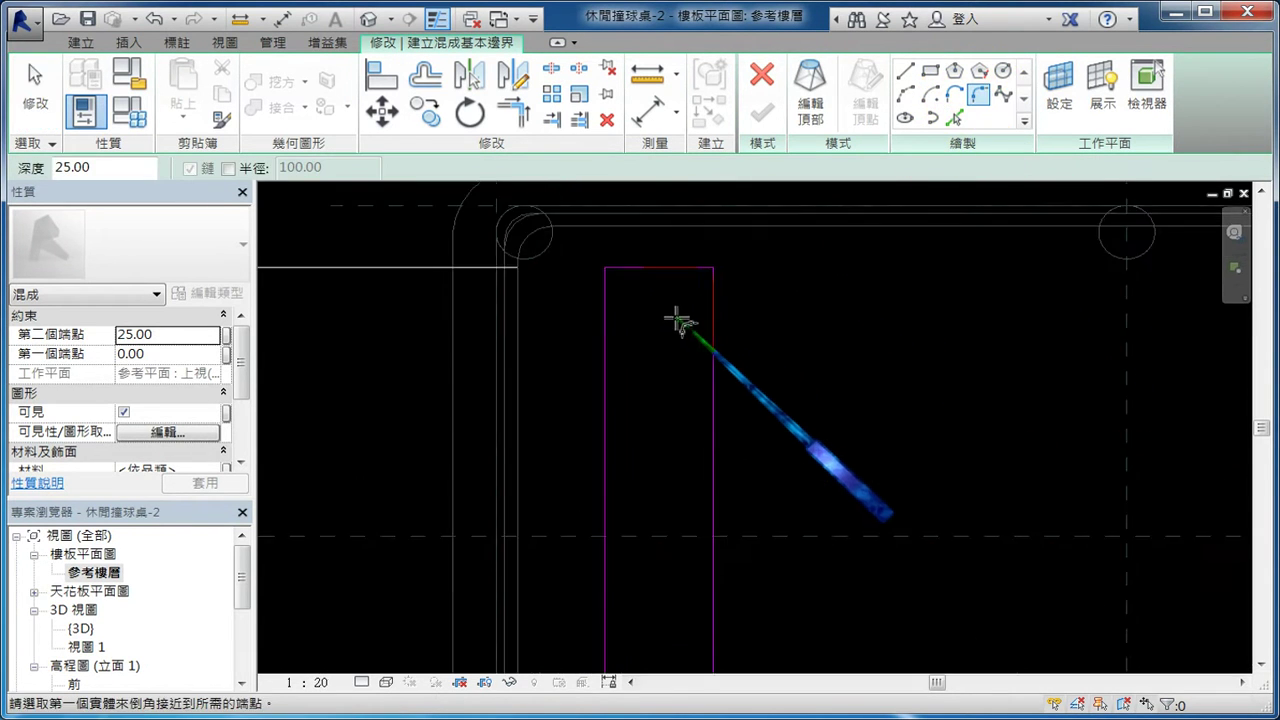
click(634, 270)
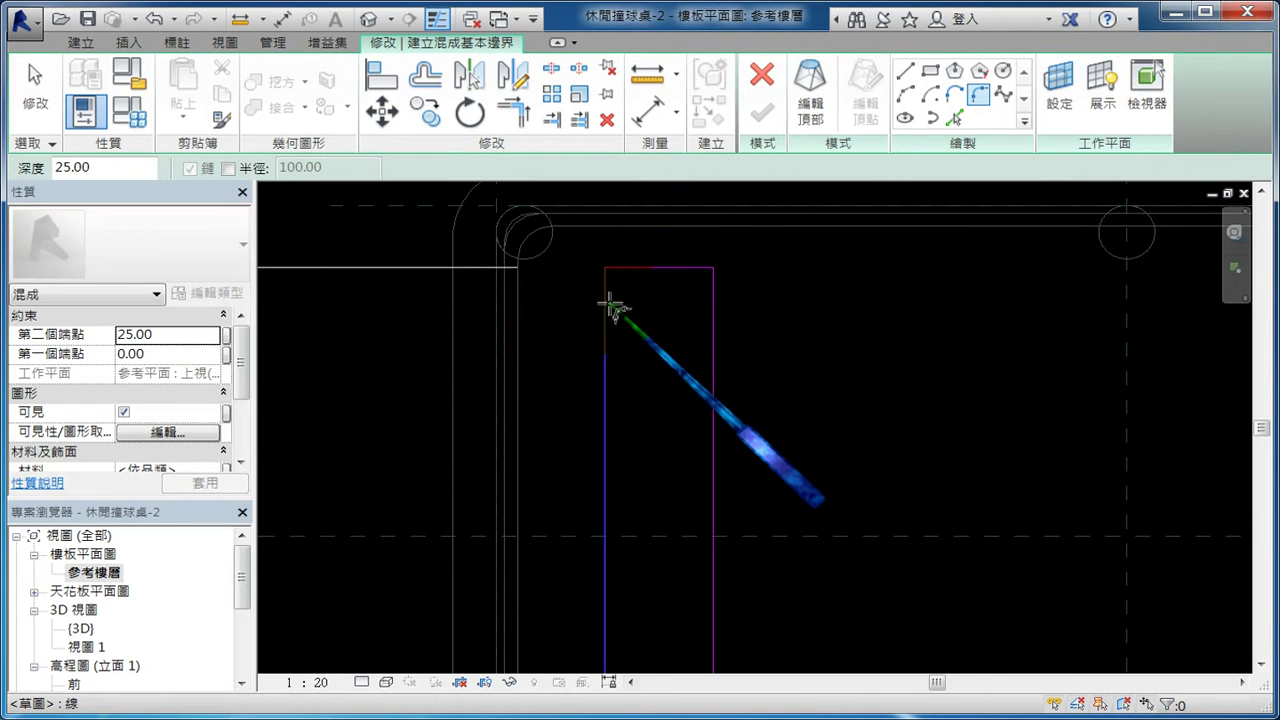
click(609, 300)
click(636, 290)
click(662, 285)
text(3)
key(Return)
click(703, 294)
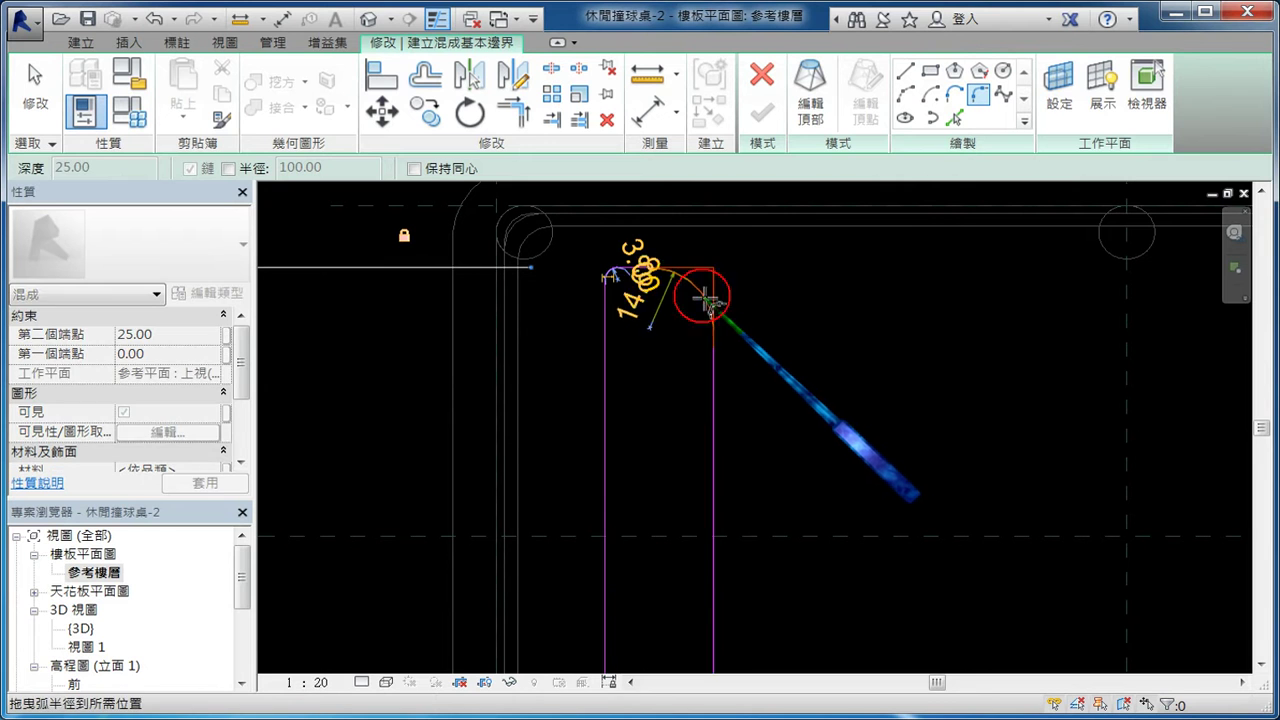
click(640, 296)
text(3)
key(Return)
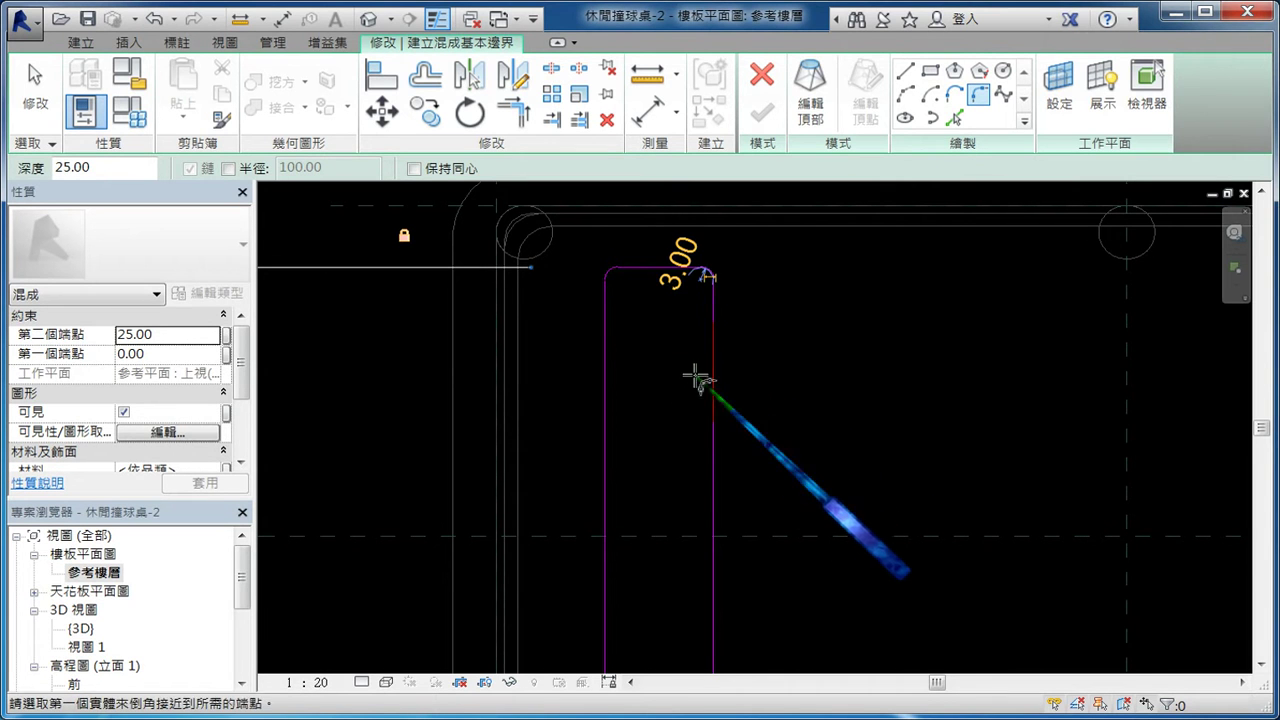
Fillet the bottom-left corner with a 3.00 radius arc.
middle_drag(686, 371, 680, 266)
scroll(650, 420, down, 2)
scroll(651, 419, up, 3)
click(597, 463)
click(625, 537)
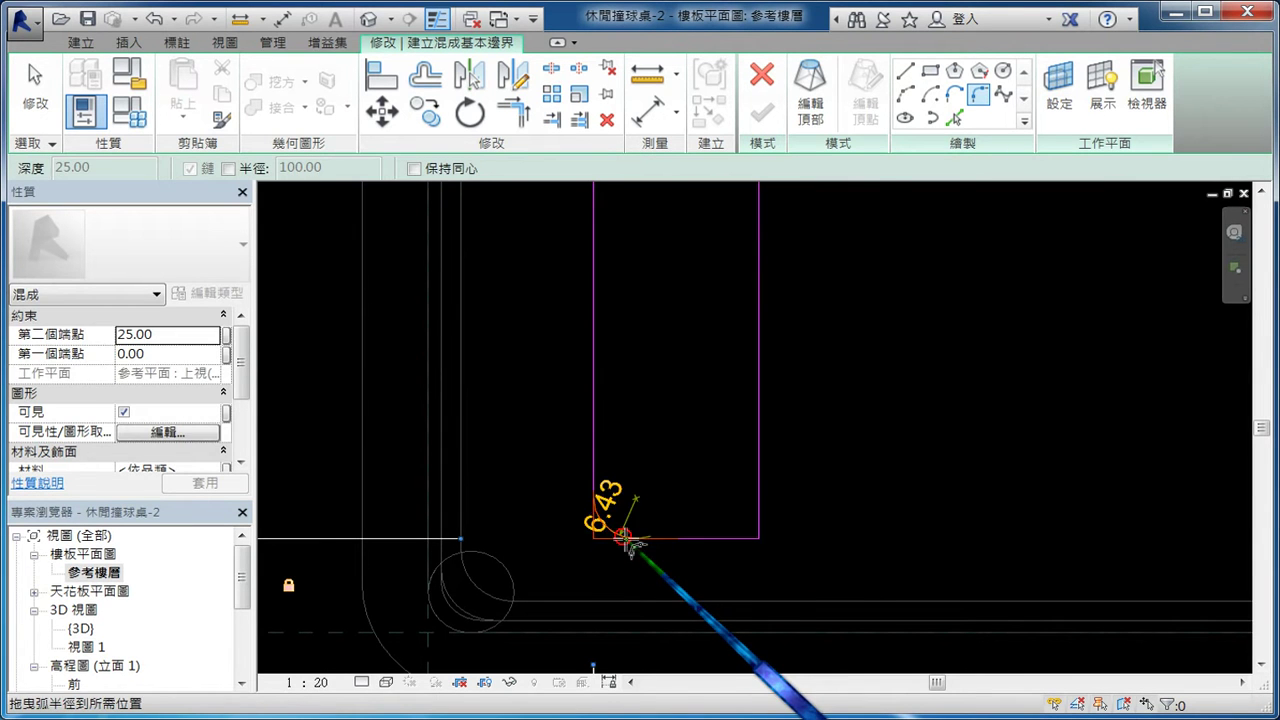
click(623, 500)
text(3)
key(Return)
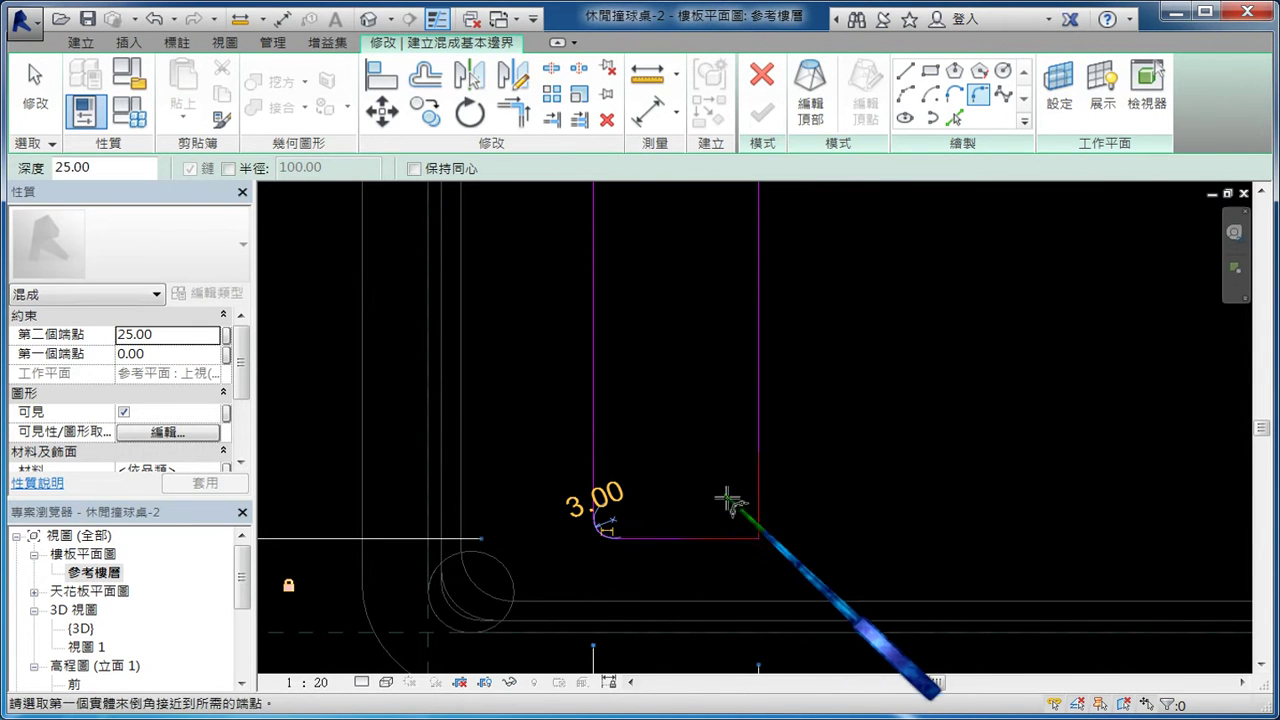
Fillet the bottom-right corner with a 3.00 radius arc.
click(729, 538)
click(758, 508)
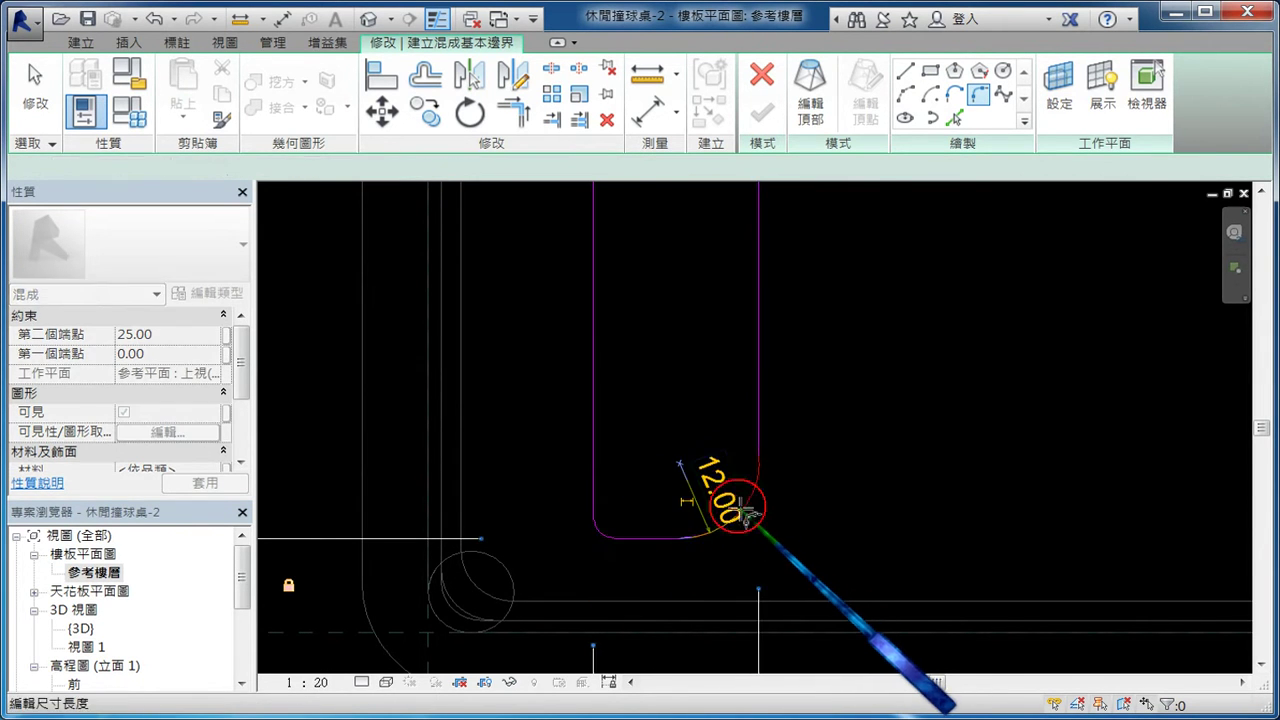
click(726, 486)
text(3)
key(Return)
scroll(797, 466, down, 2)
scroll(831, 403, down, 2)
scroll(812, 388, down, 1)
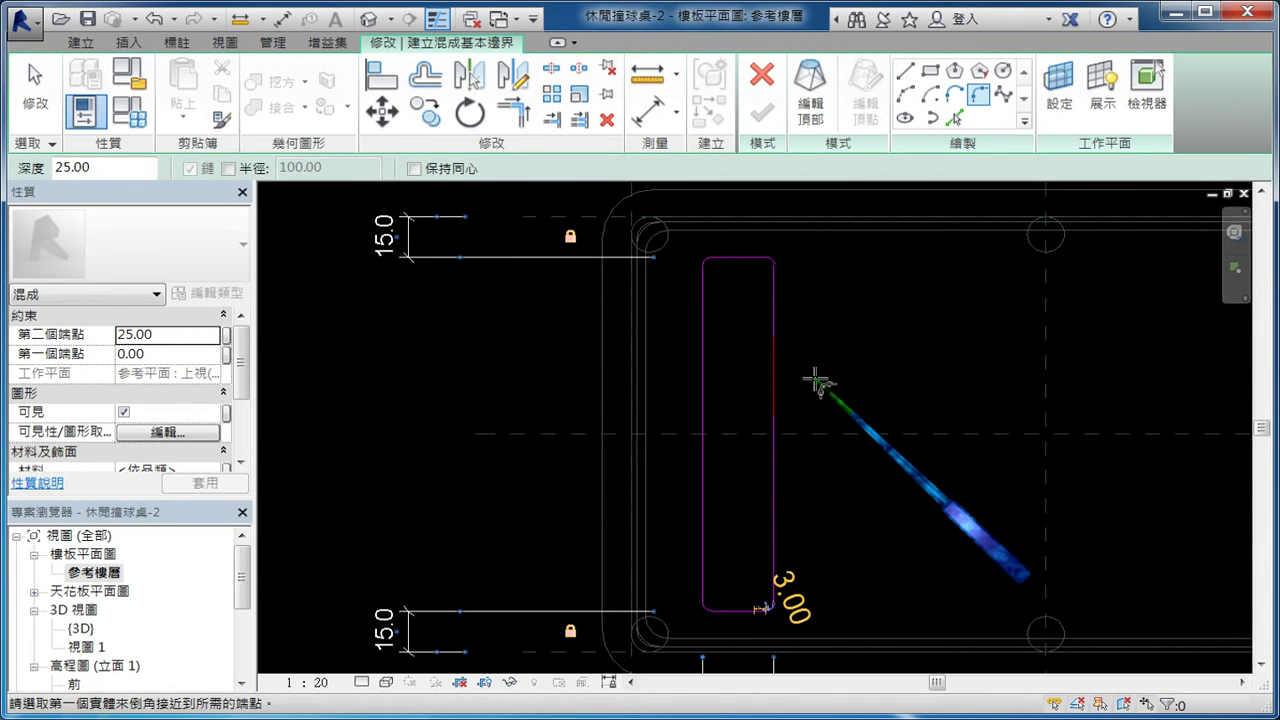
key(Escape)
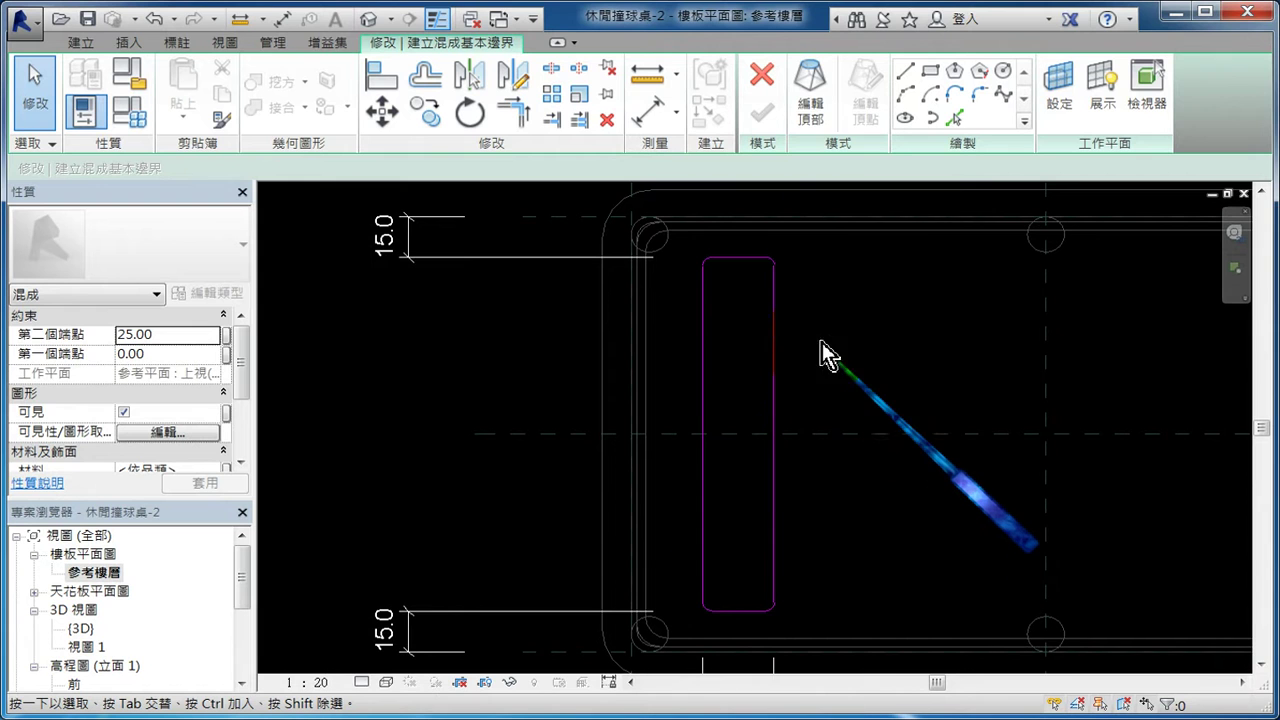
Switch to editing the blend's top profile, abandoning an attempted offset.
click(808, 127)
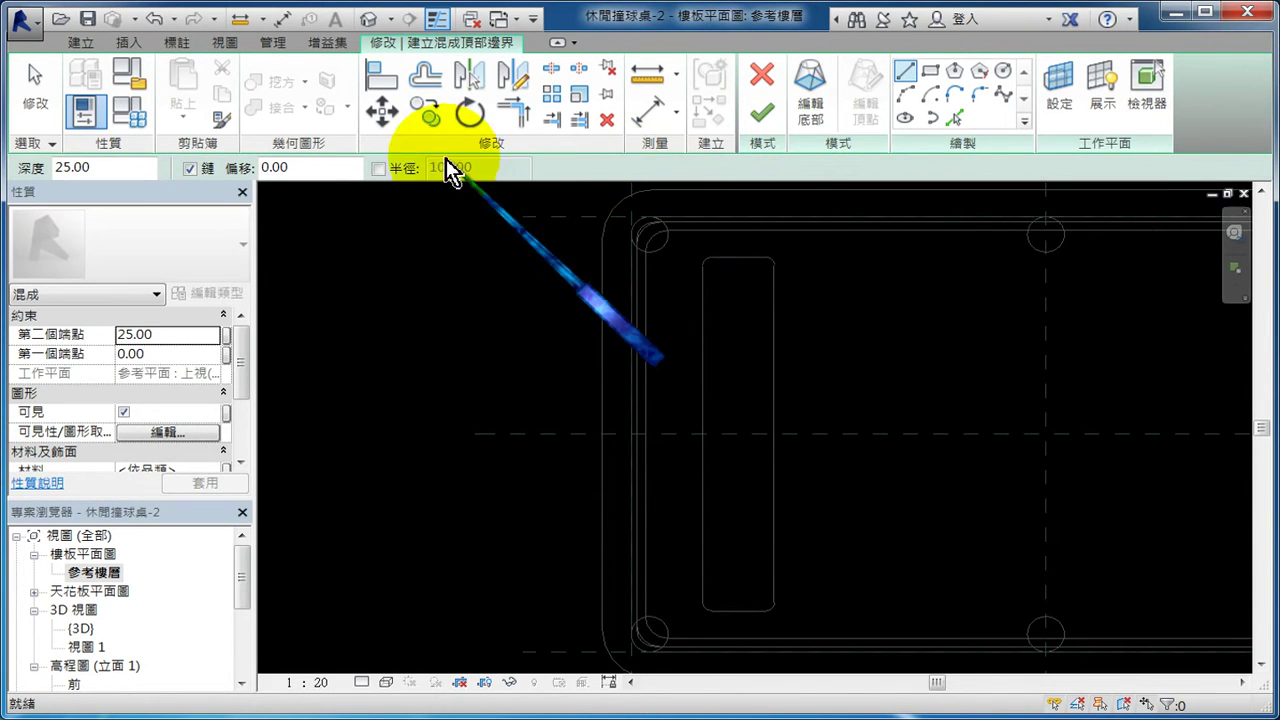
click(424, 80)
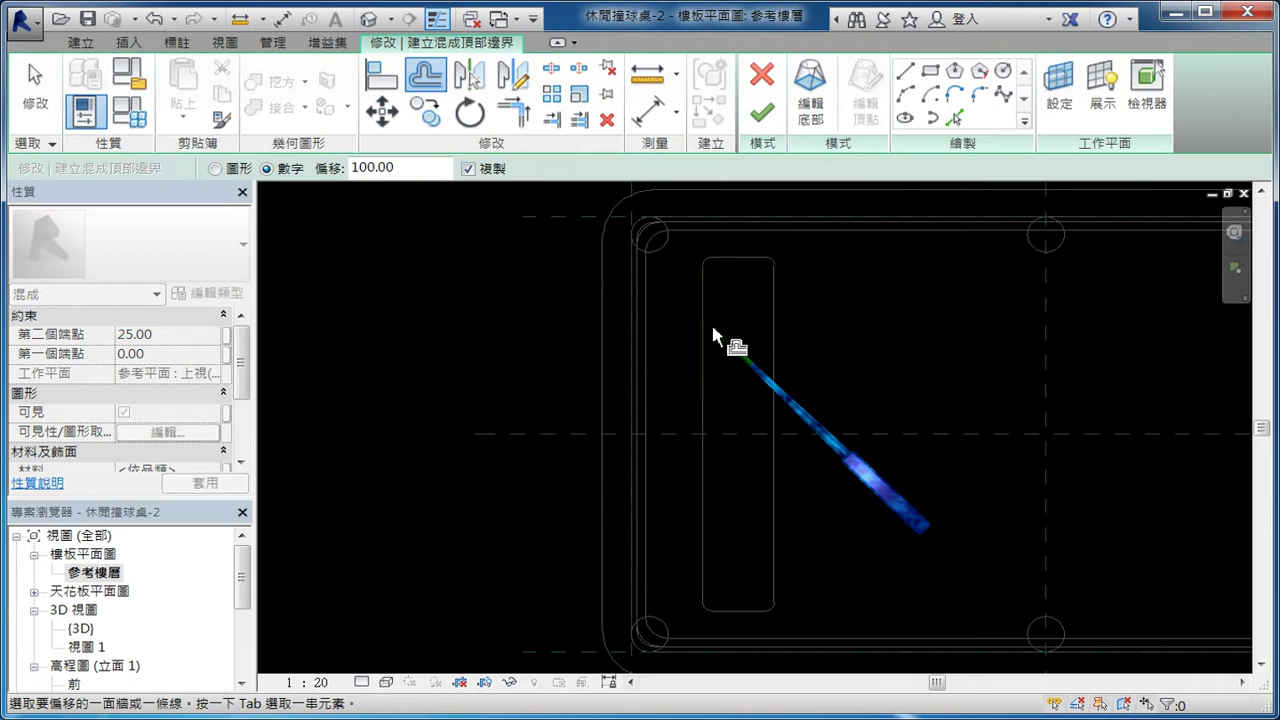
key(Escape)
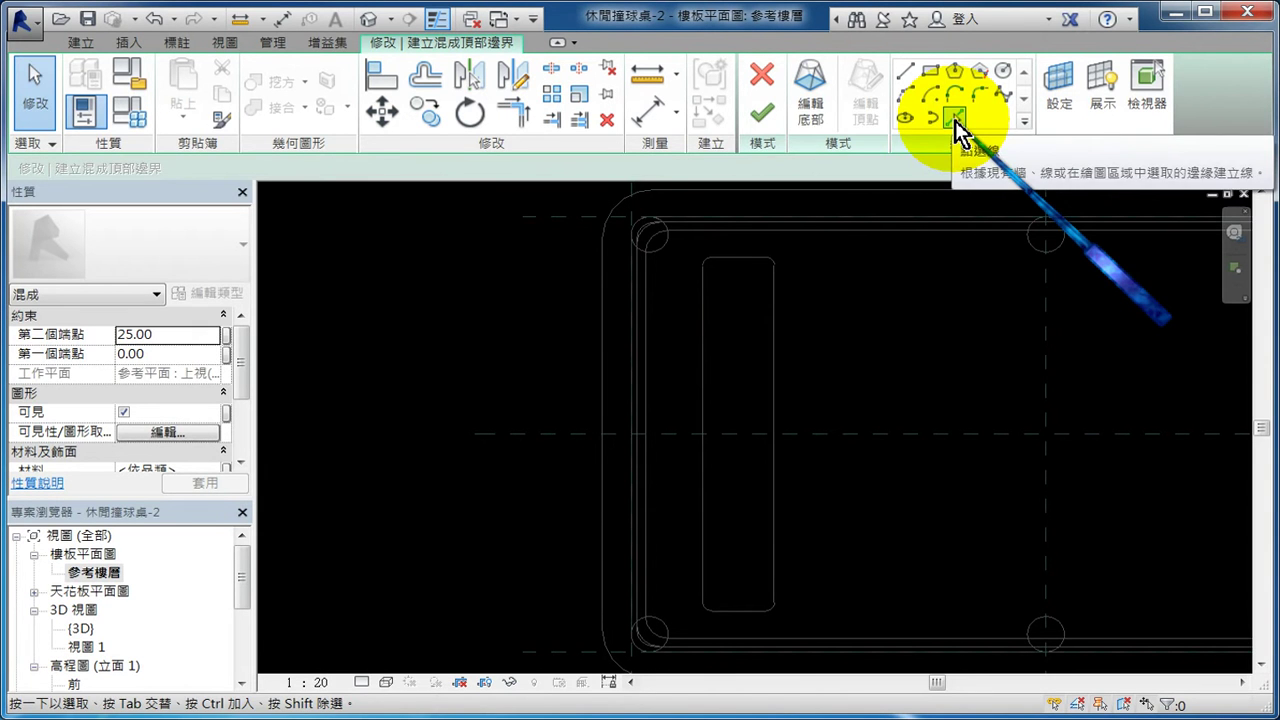
Trace the base rectangle's edges as top-profile lines at a 5.00 offset.
click(955, 121)
double_click(287, 170)
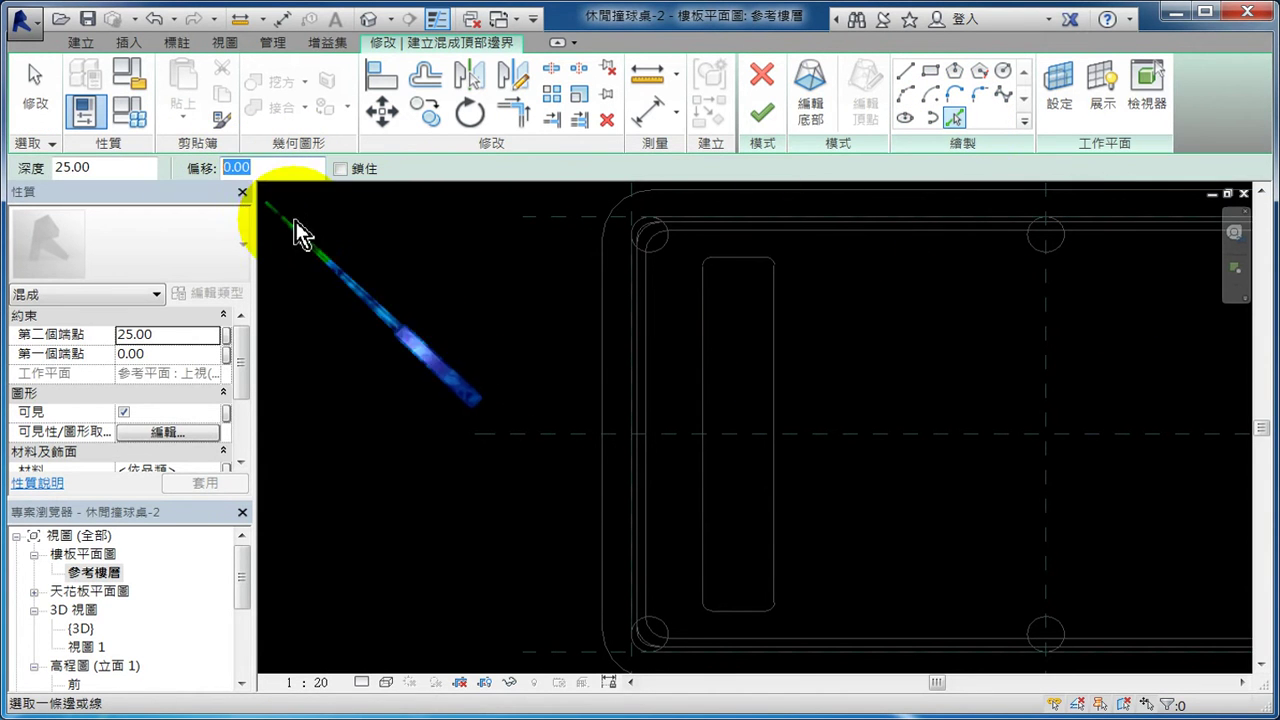
text(5)
key(Return)
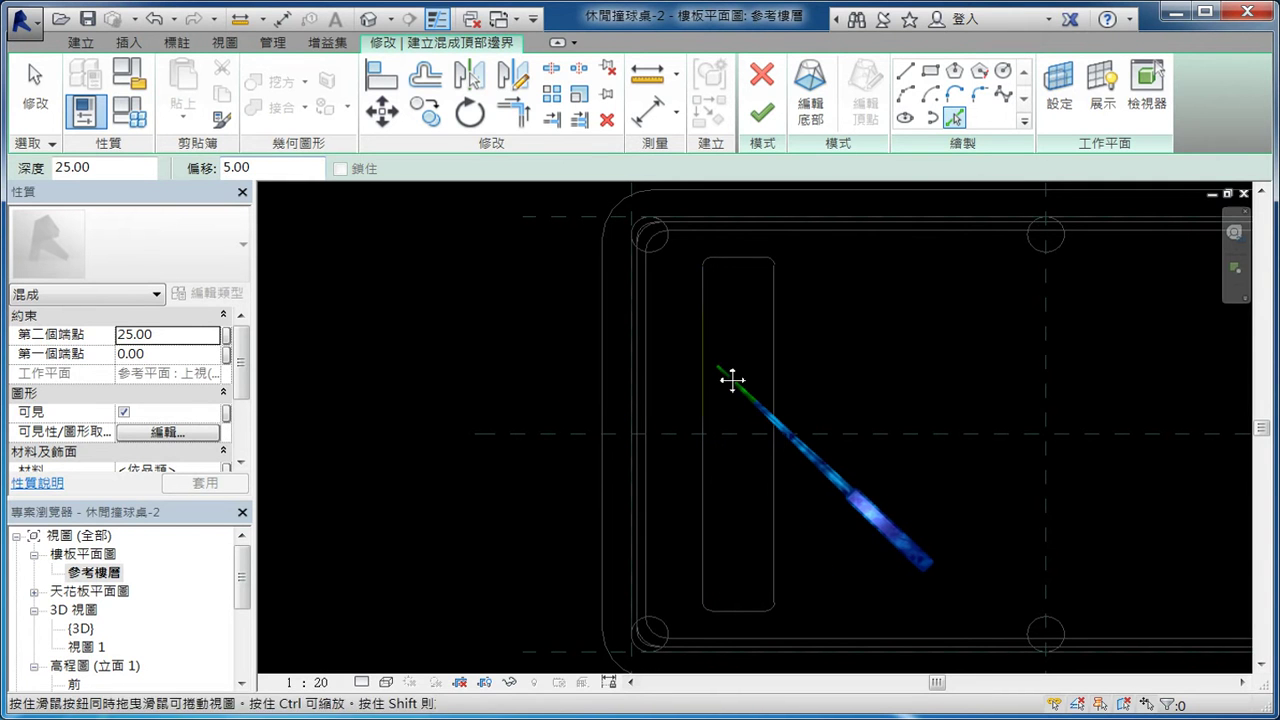
scroll(706, 365, up, 2)
click(698, 365)
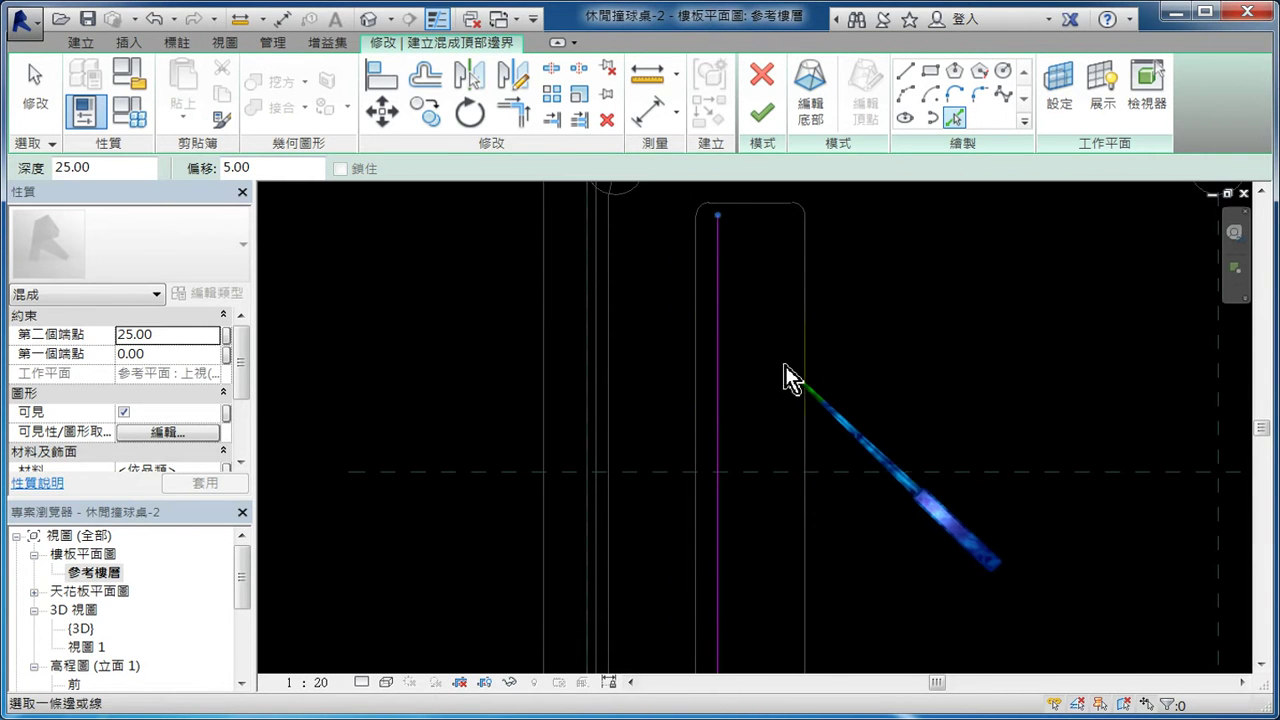
click(756, 207)
middle_drag(750, 482, 708, 391)
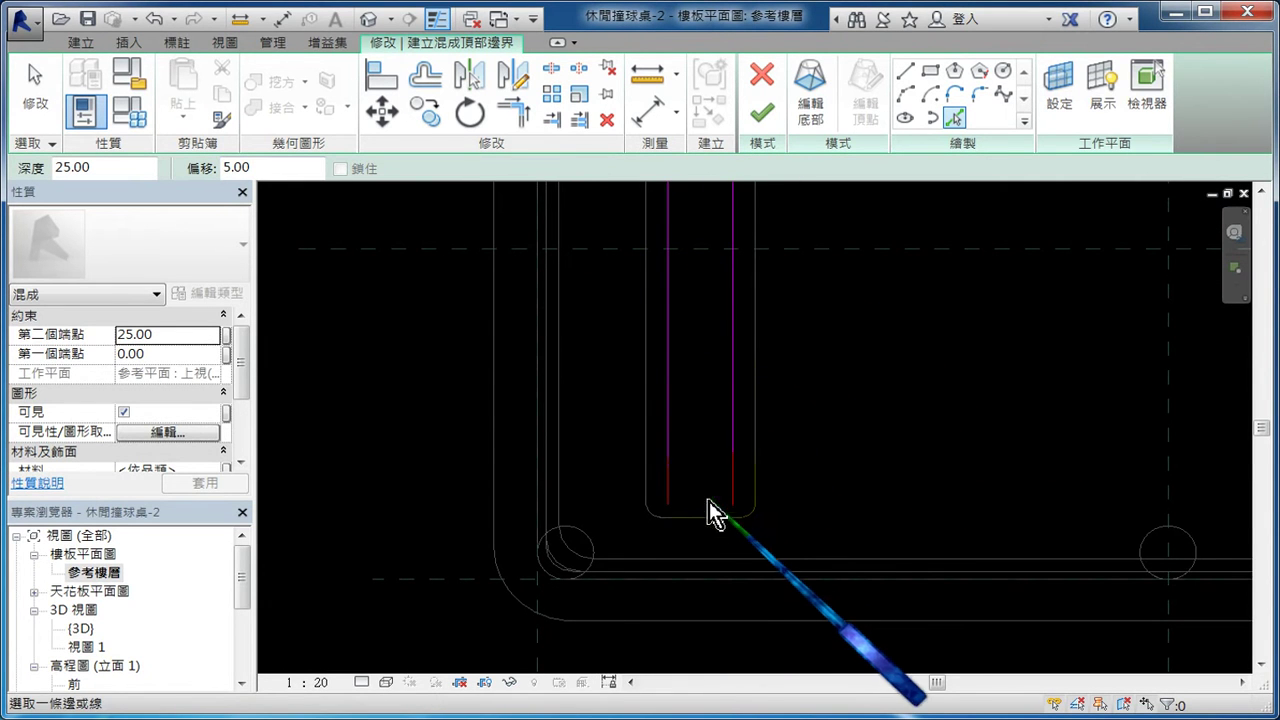
key(Escape)
key(Escape)
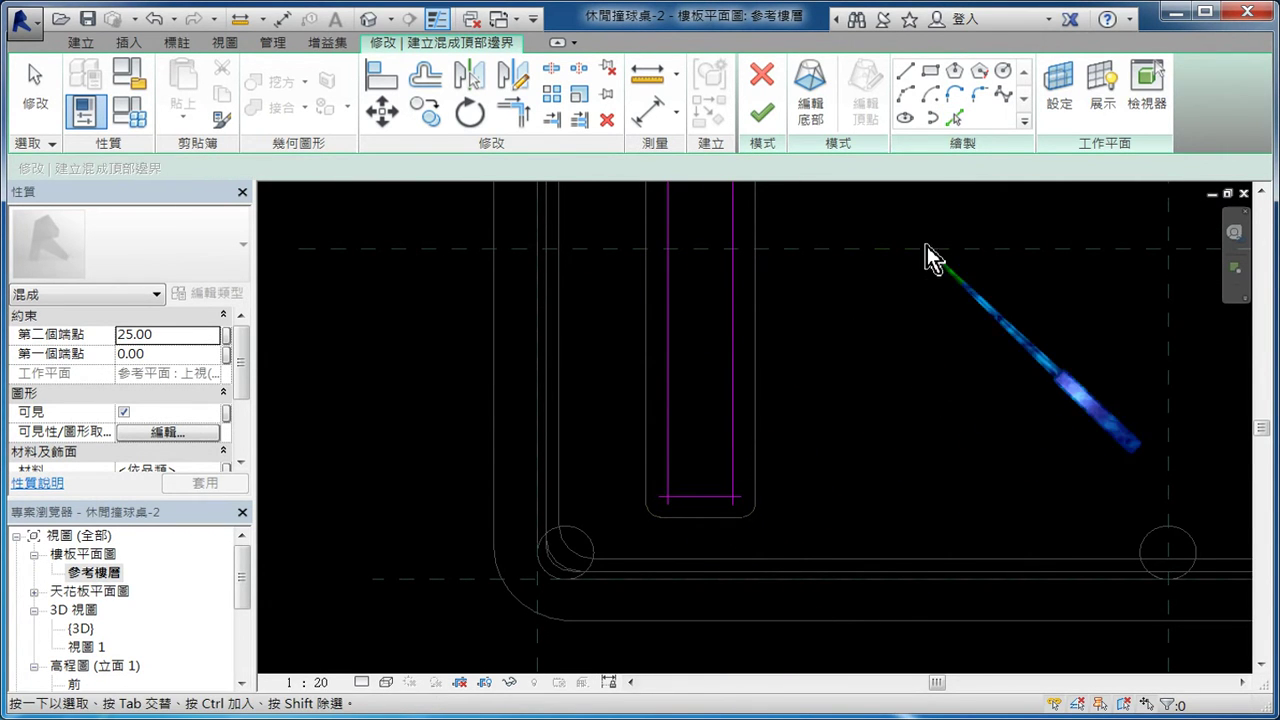
click(977, 96)
Fillet the first two corners of the leg's top outline, including the bottom-right, with radius 3.
scroll(700, 471, up, 3)
click(646, 511)
click(654, 525)
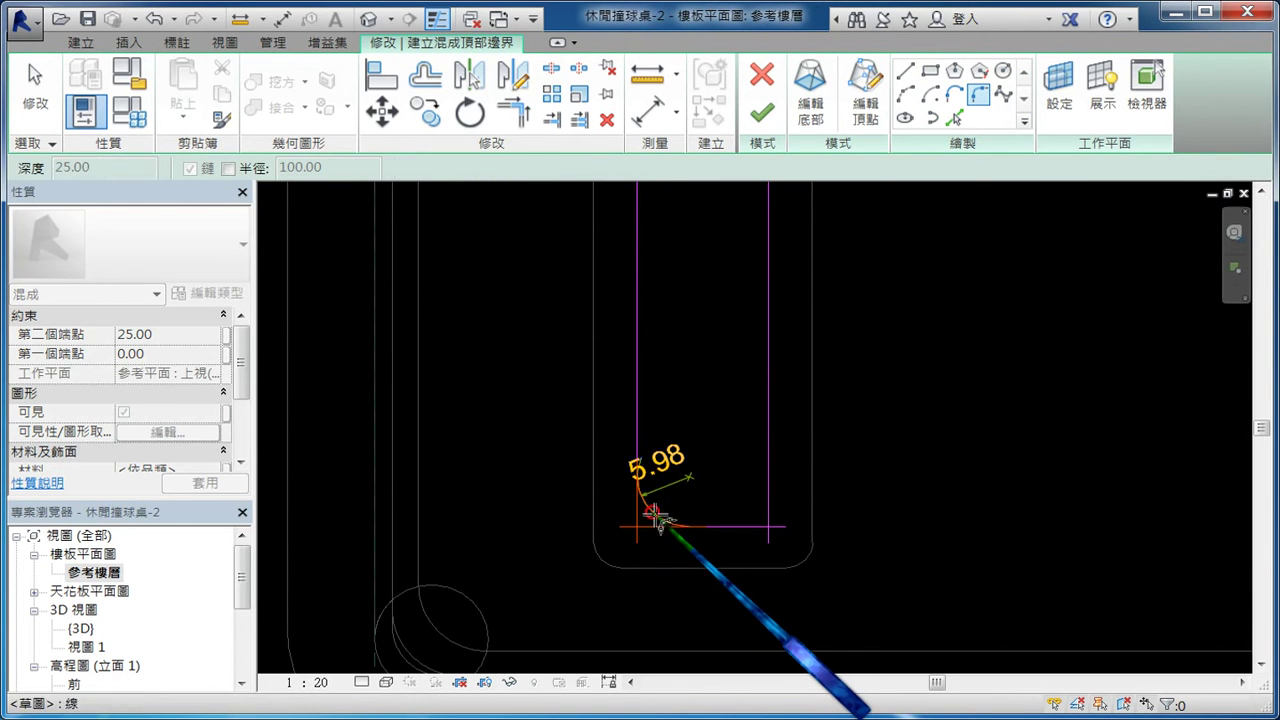
text(3)
key(Return)
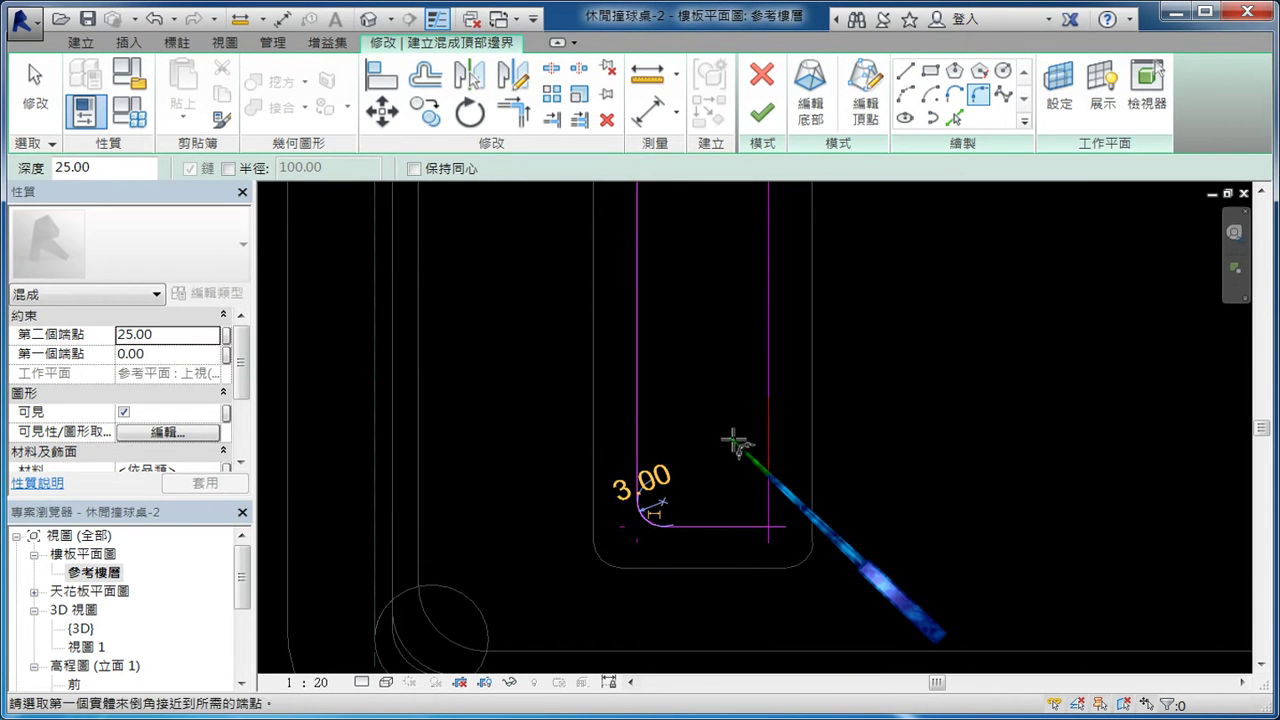
click(769, 489)
text(3)
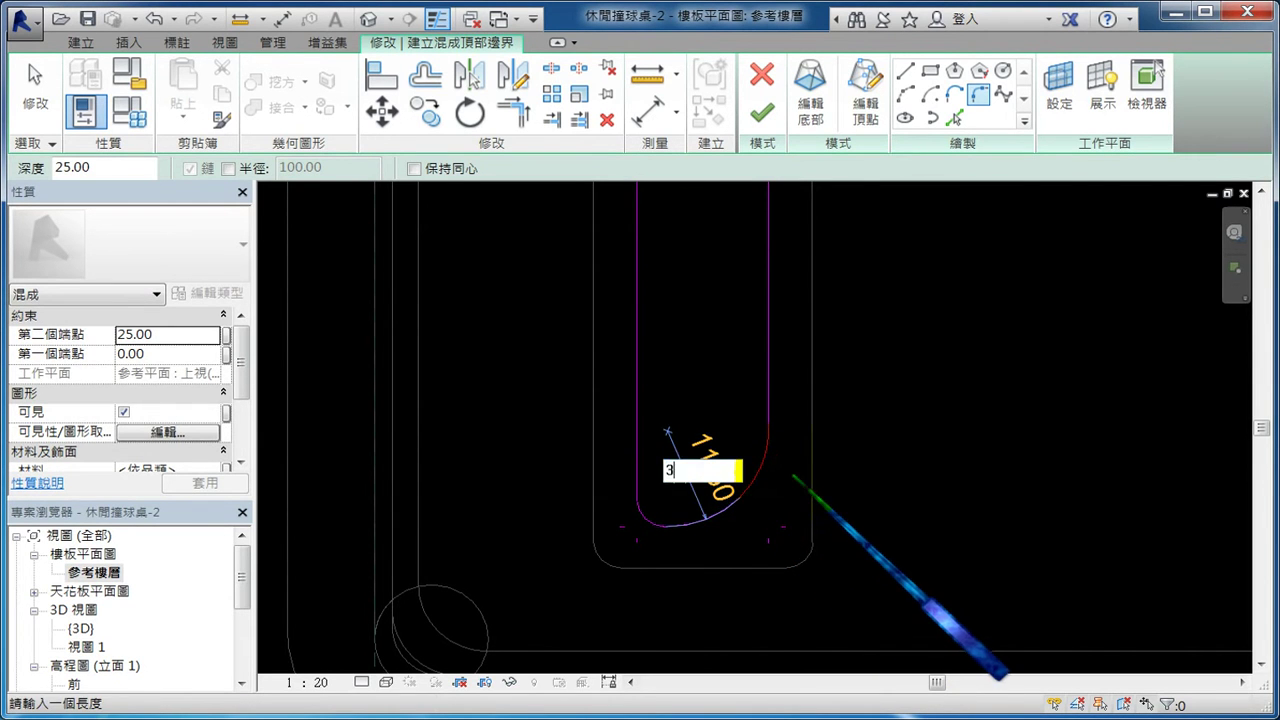
key(Return)
scroll(723, 363, down, 2)
scroll(739, 307, down, 3)
scroll(729, 349, up, 1)
scroll(700, 375, up, 1)
Fillet the top-left and top-right corners of the outline with radius 3.
click(697, 385)
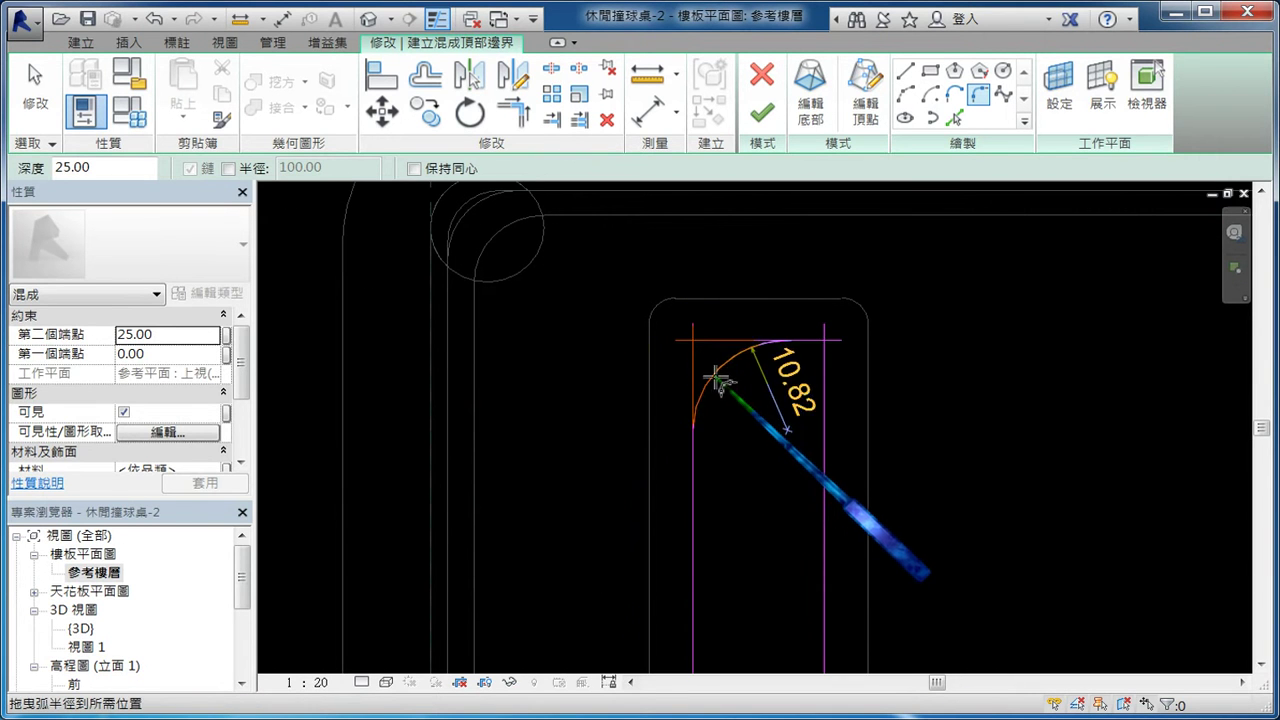
click(690, 350)
text(3)
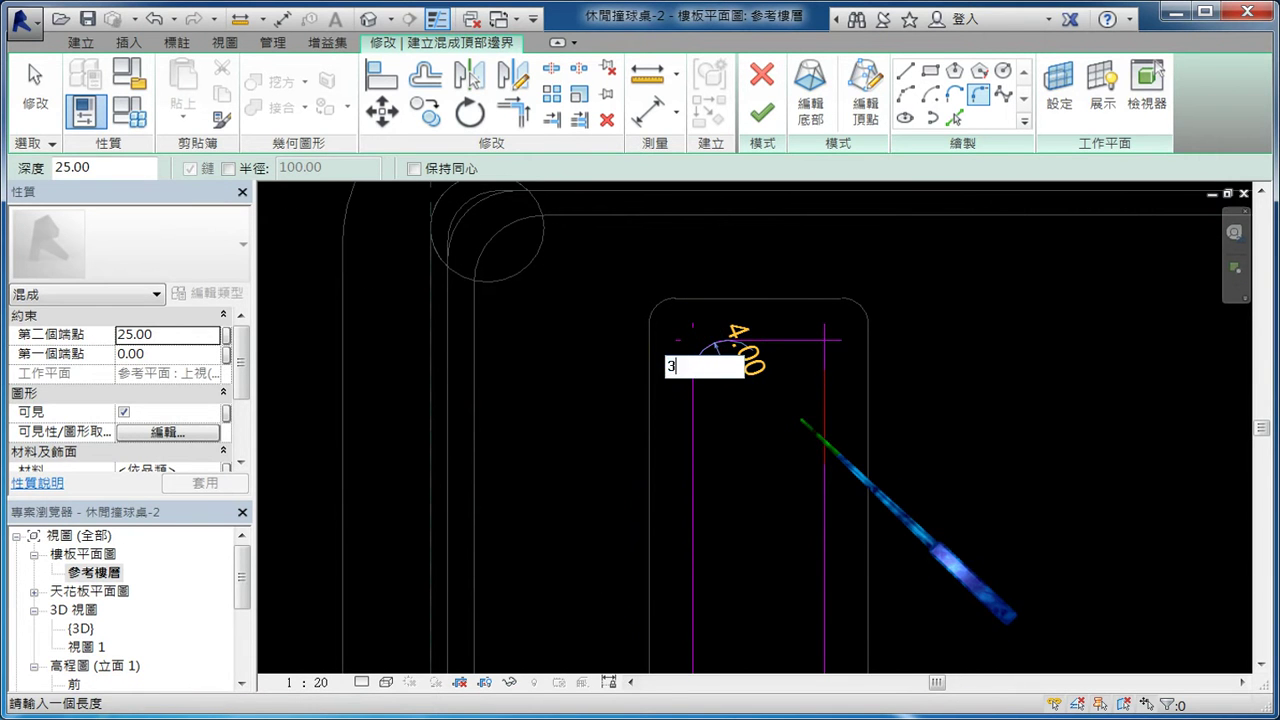
key(Return)
click(822, 375)
click(808, 342)
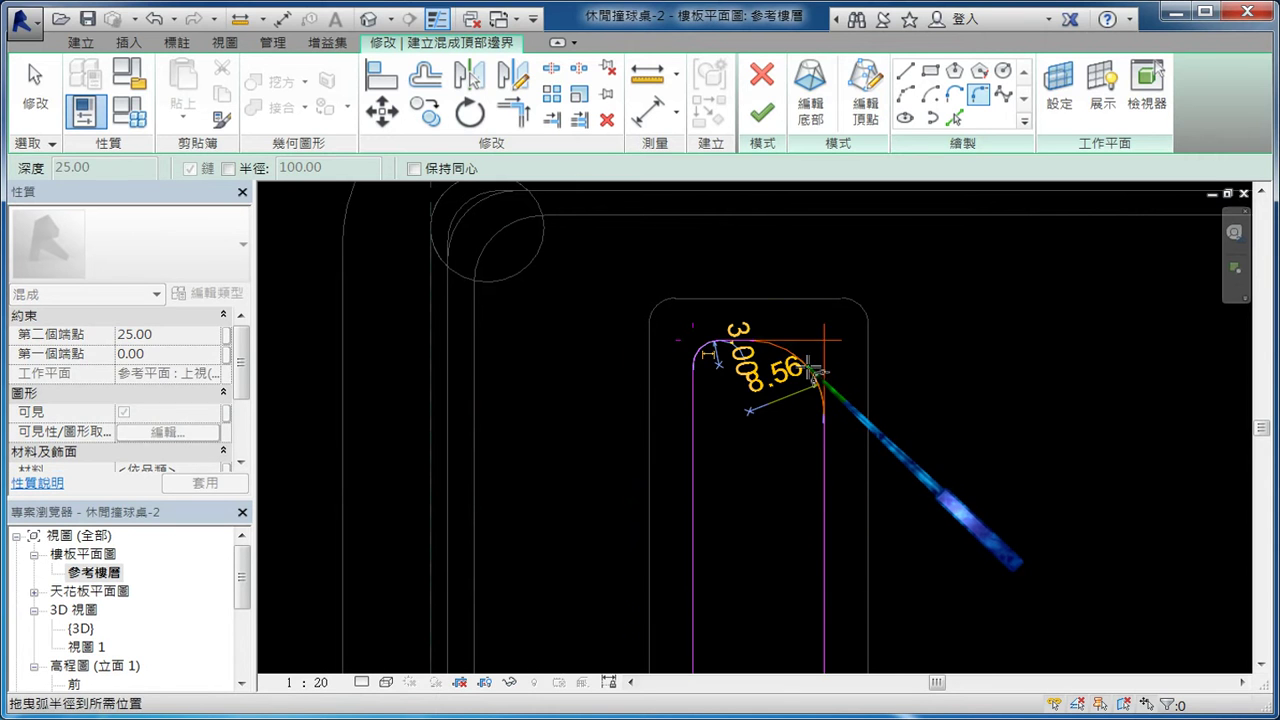
click(785, 390)
key(Return)
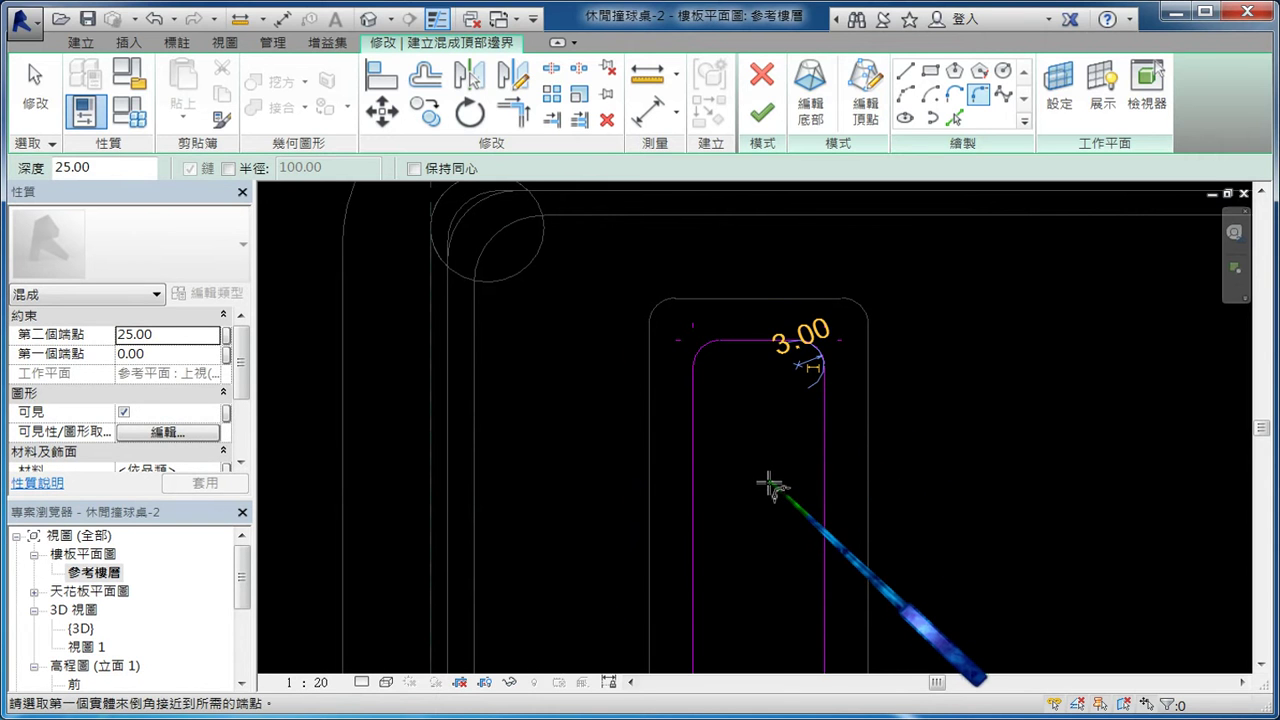
key(Escape)
key(Escape)
scroll(770, 445, down, 2)
scroll(793, 301, down, 2)
scroll(795, 298, down, 1)
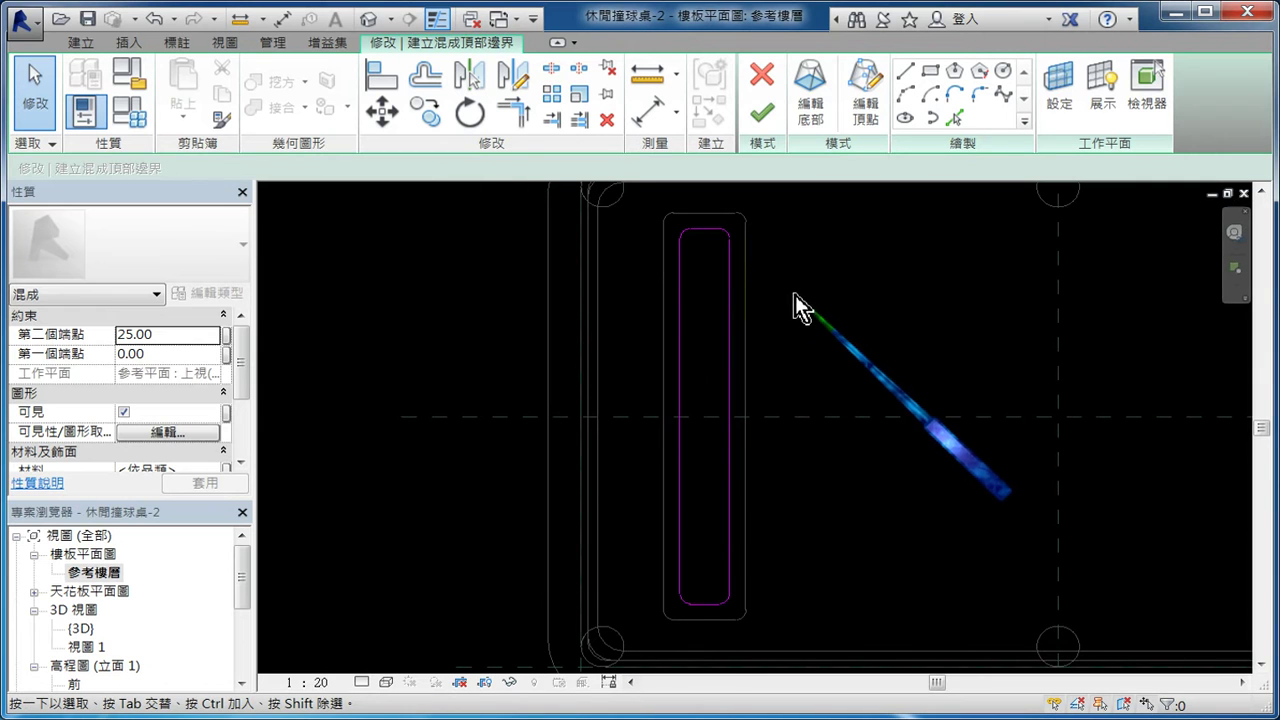
Finish the leg's blend sketch and switch to the front (前) elevation view.
click(762, 120)
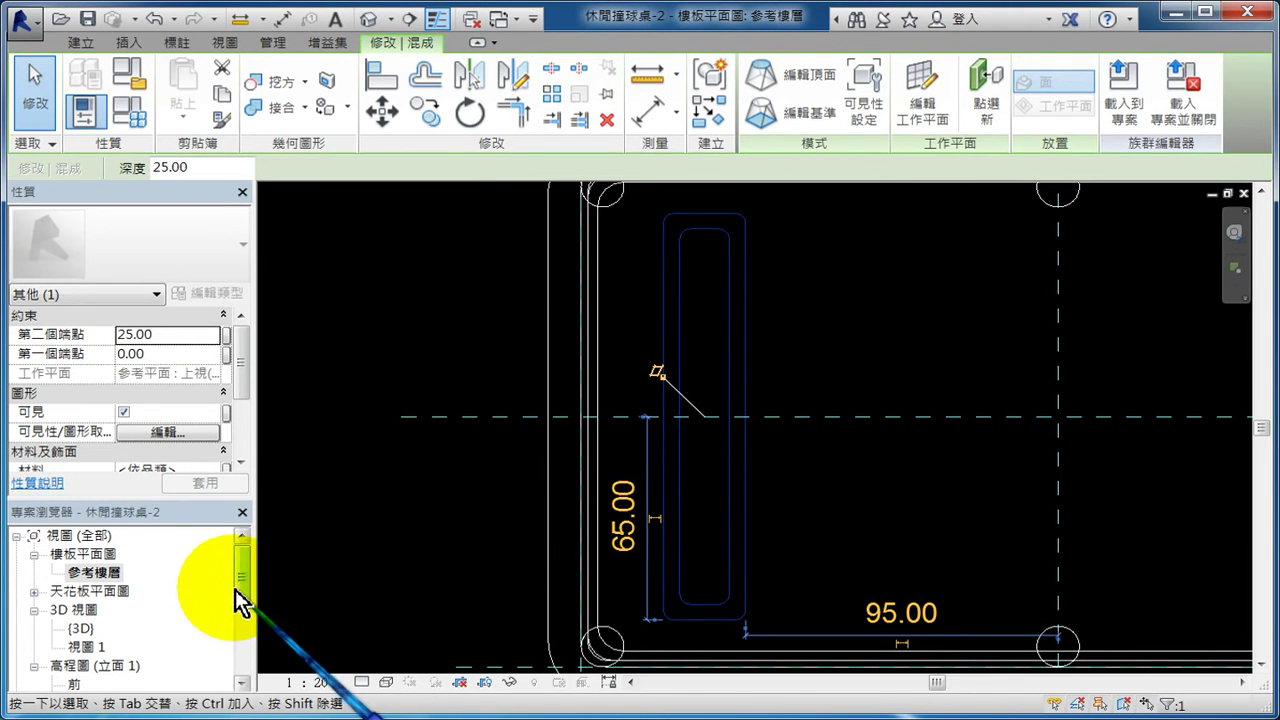
drag(238, 592, 238, 610)
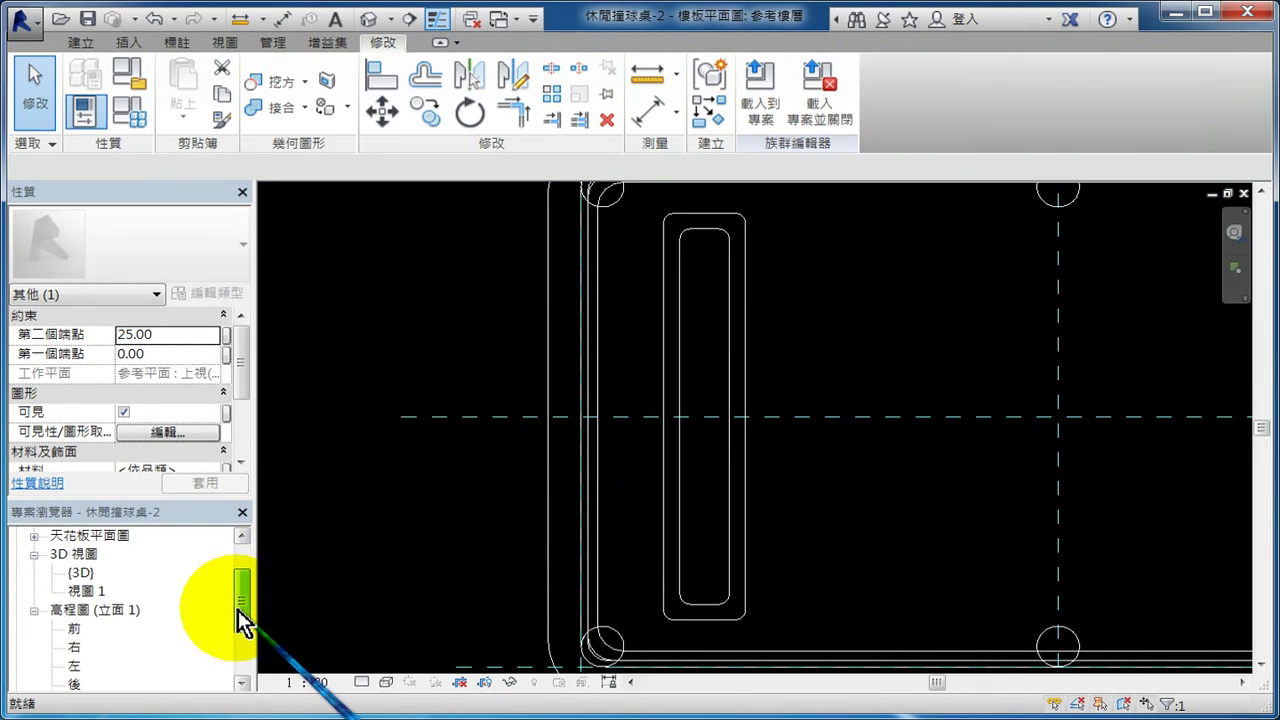
double_click(74, 628)
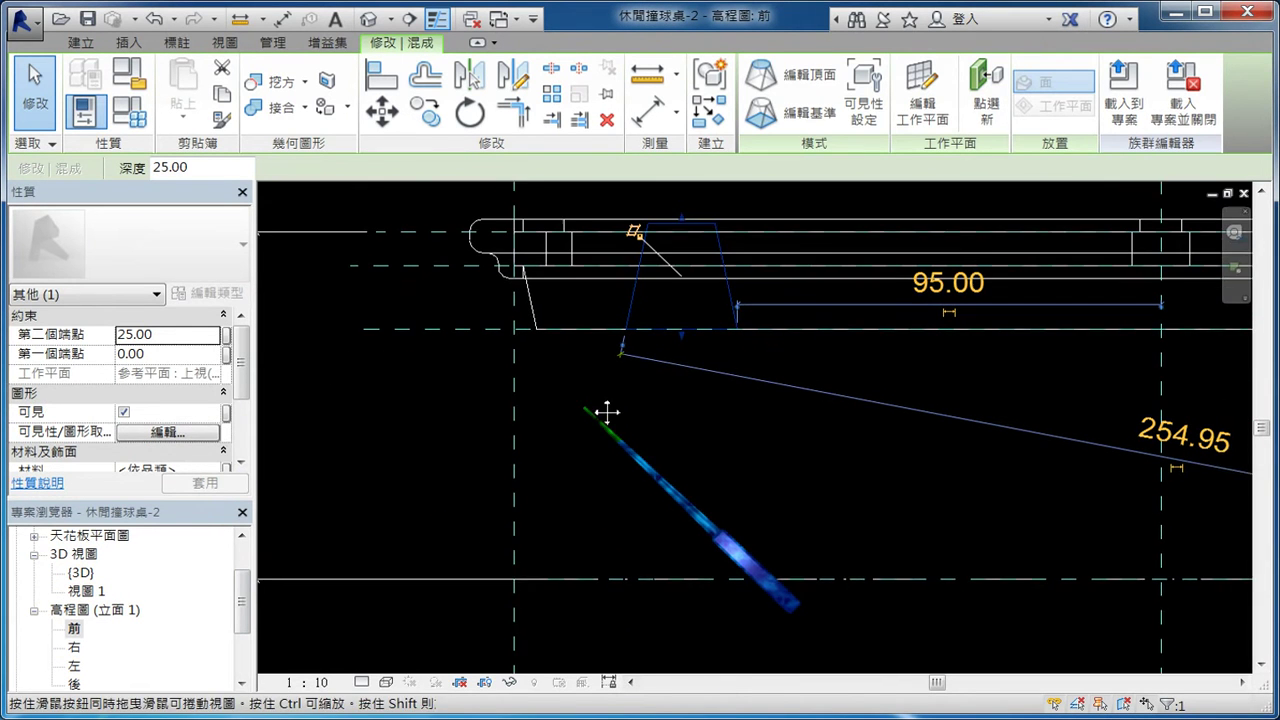
middle_drag(606, 414, 719, 240)
Extend the leg from the tabletop down to the reference level, depth -59.00.
drag(708, 256, 701, 556)
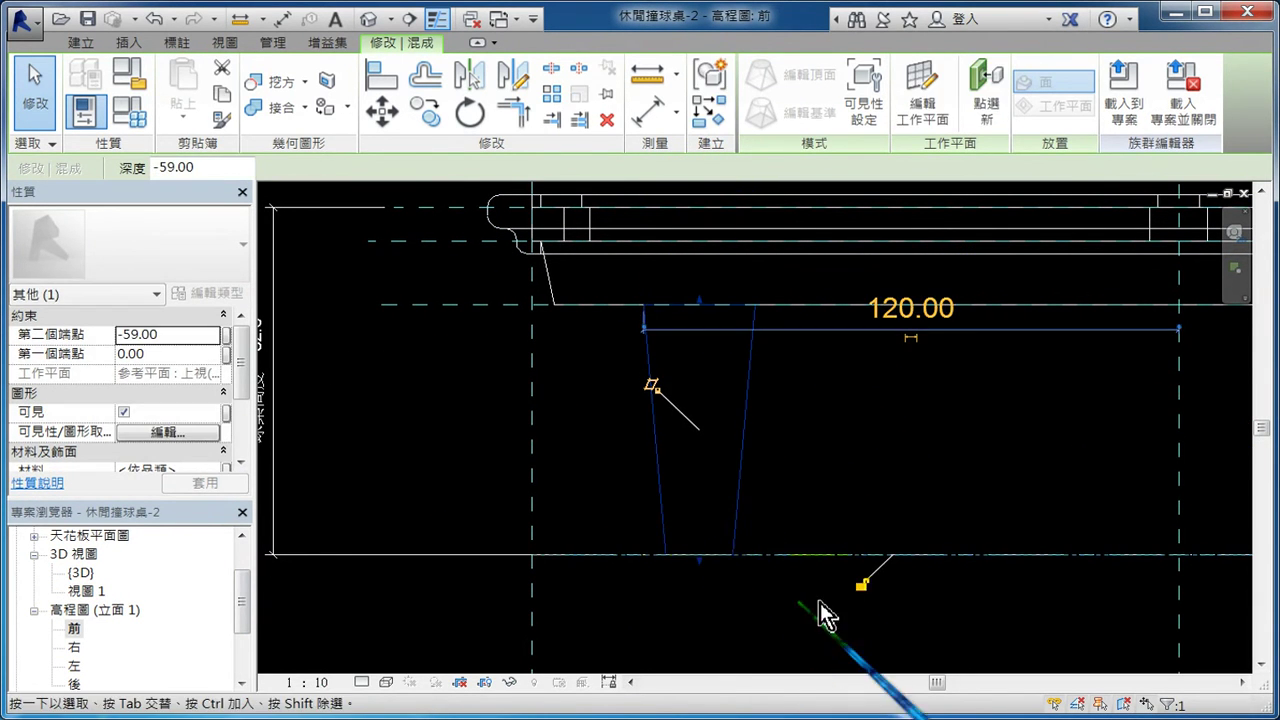
click(788, 420)
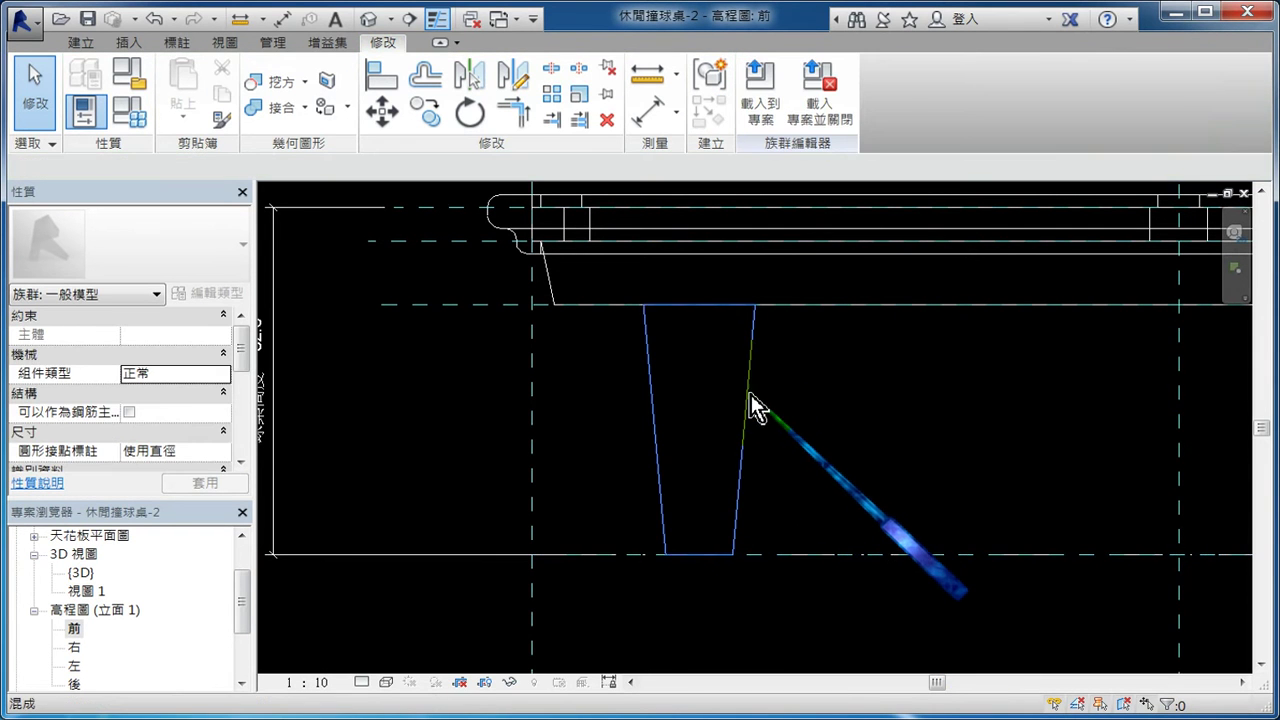
scroll(715, 304, up, 3)
drag(686, 306, 680, 318)
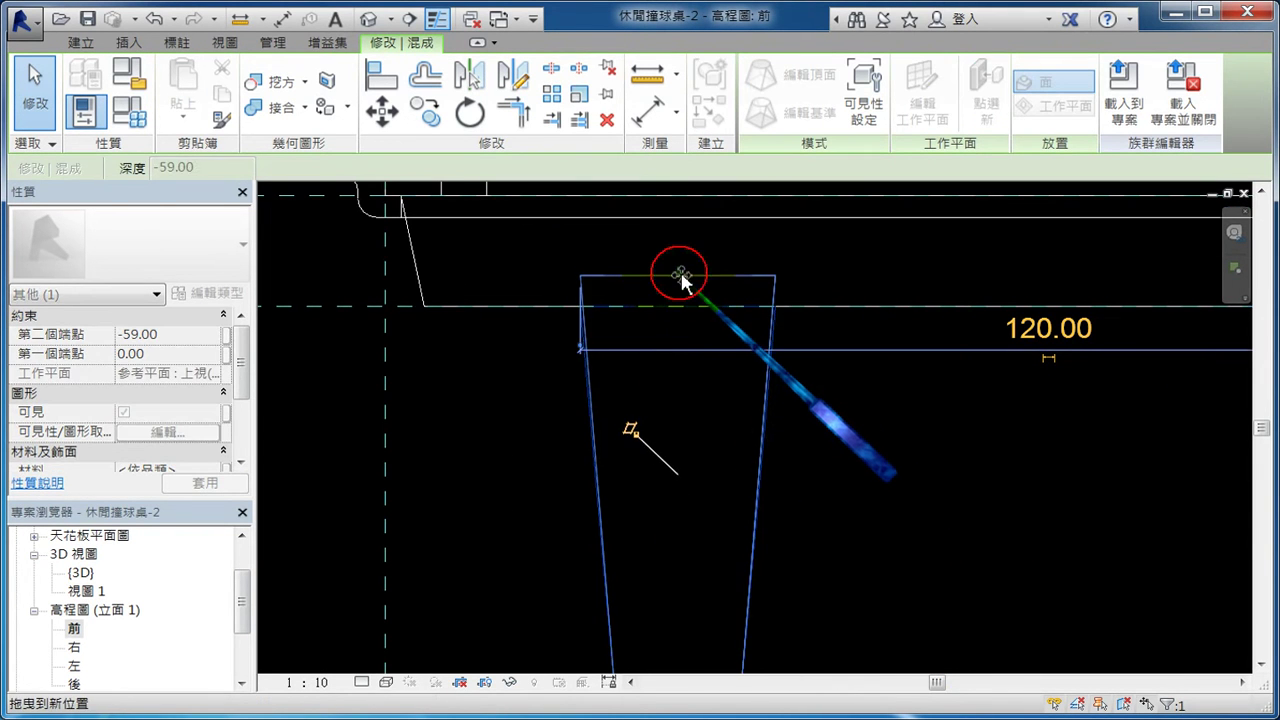
double_click(829, 358)
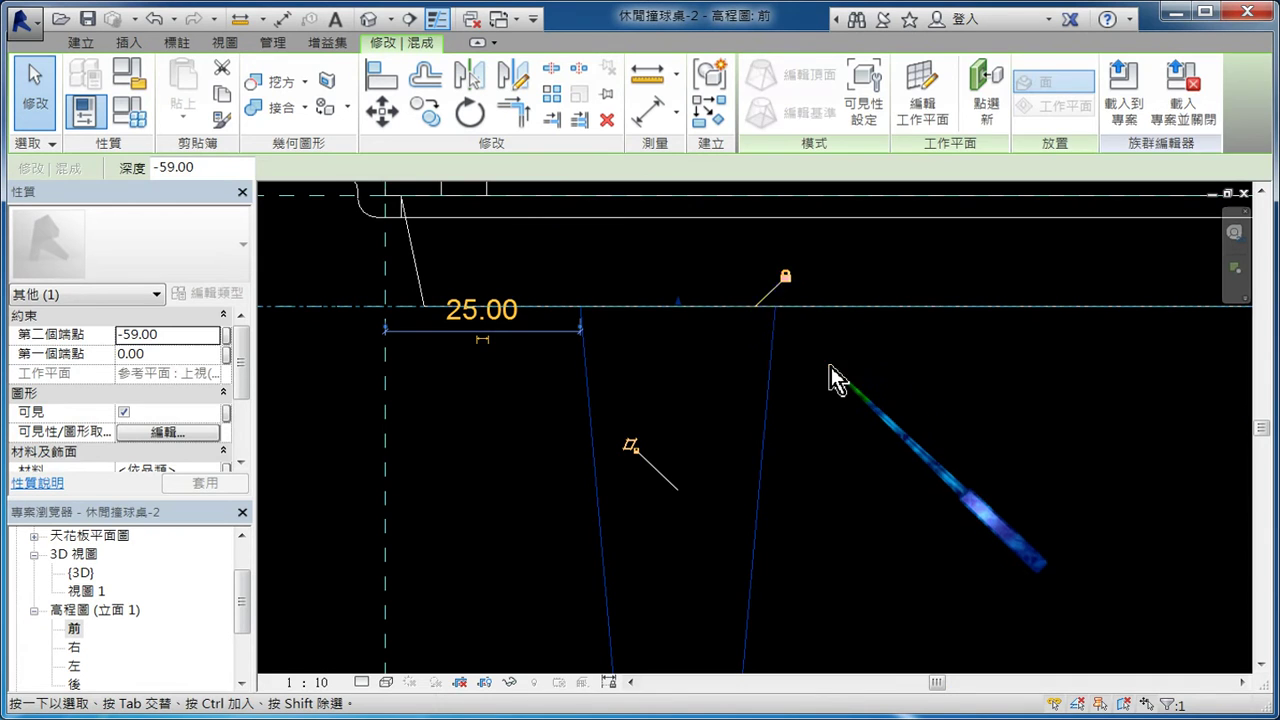
scroll(807, 373, down, 2)
scroll(815, 376, down, 3)
middle_drag(823, 378, 518, 383)
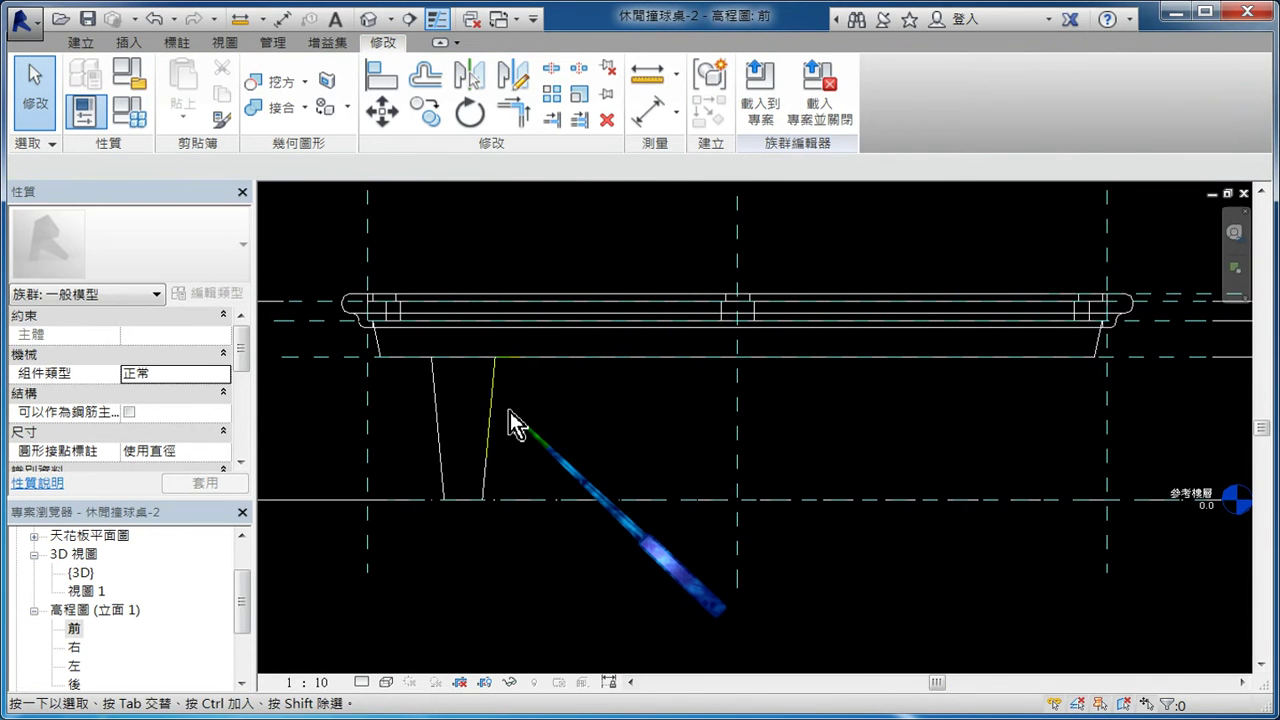
Mirror a copy of the leg blend across the centre reference plane to the right.
click(494, 413)
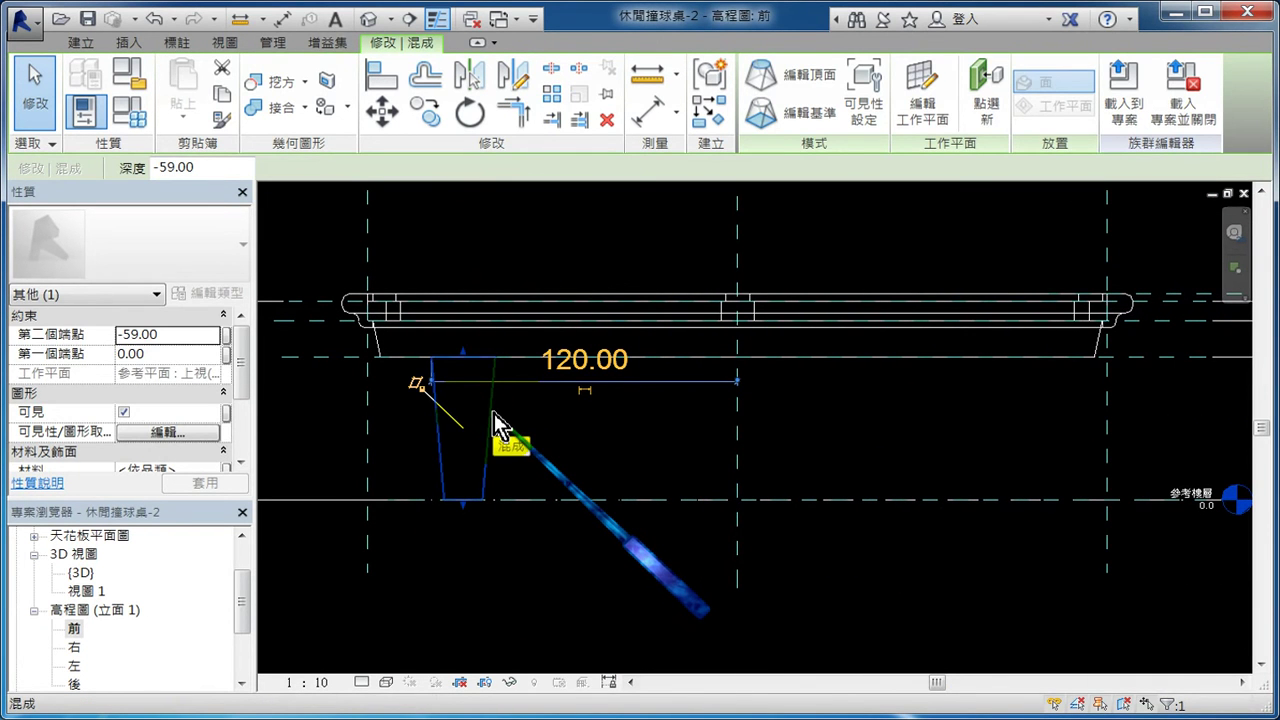
click(466, 79)
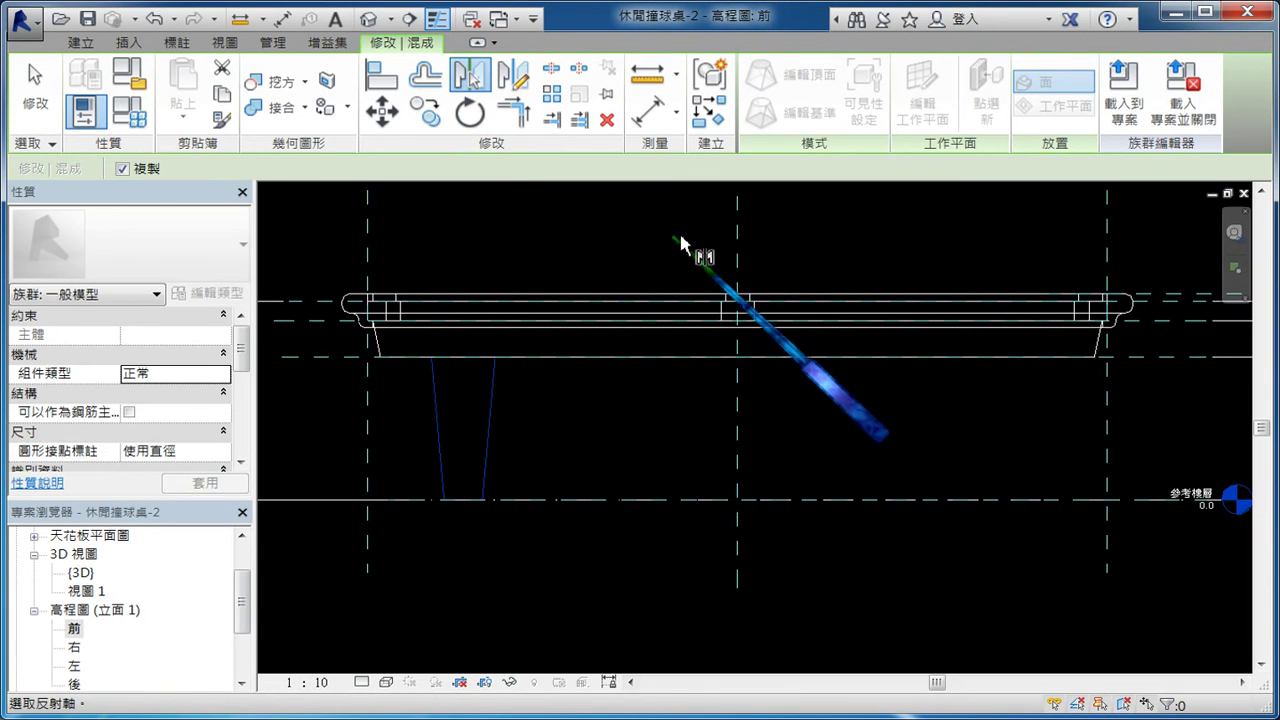
click(737, 245)
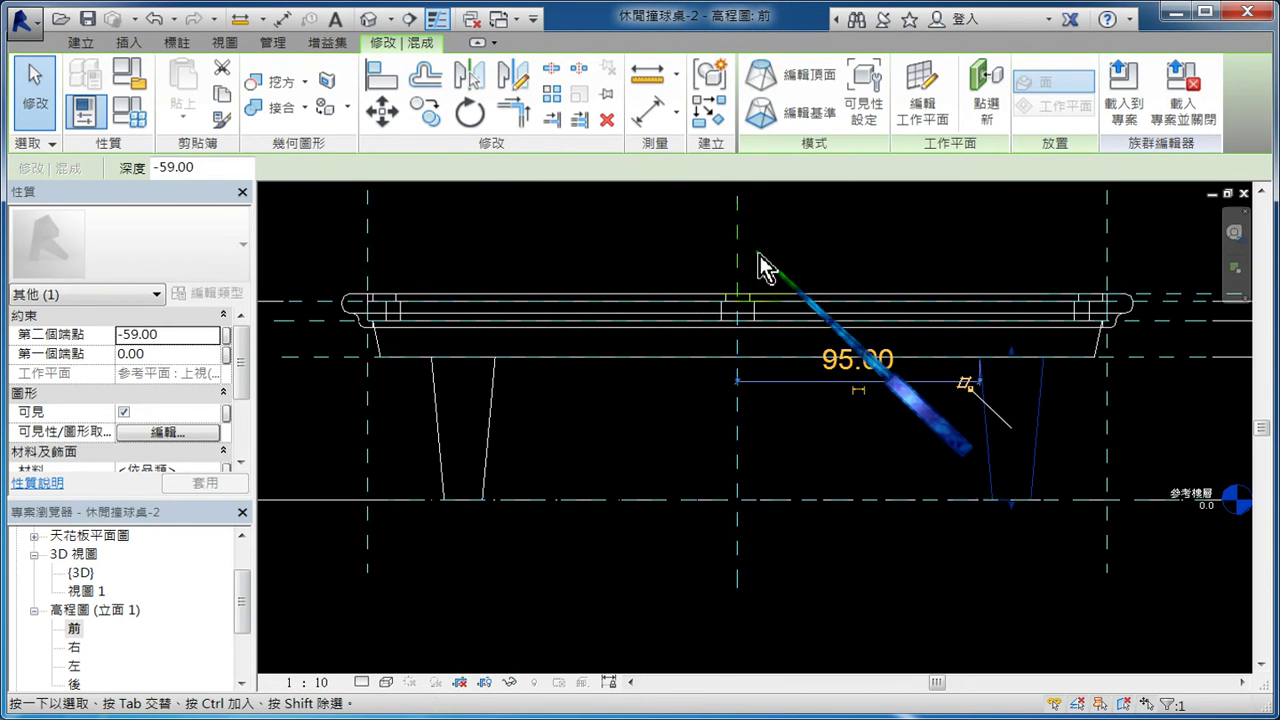
key(Escape)
Align the right leg's top to the tabletop underside and lock its bottom to the reference level.
click(987, 414)
scroll(1023, 381, up, 3)
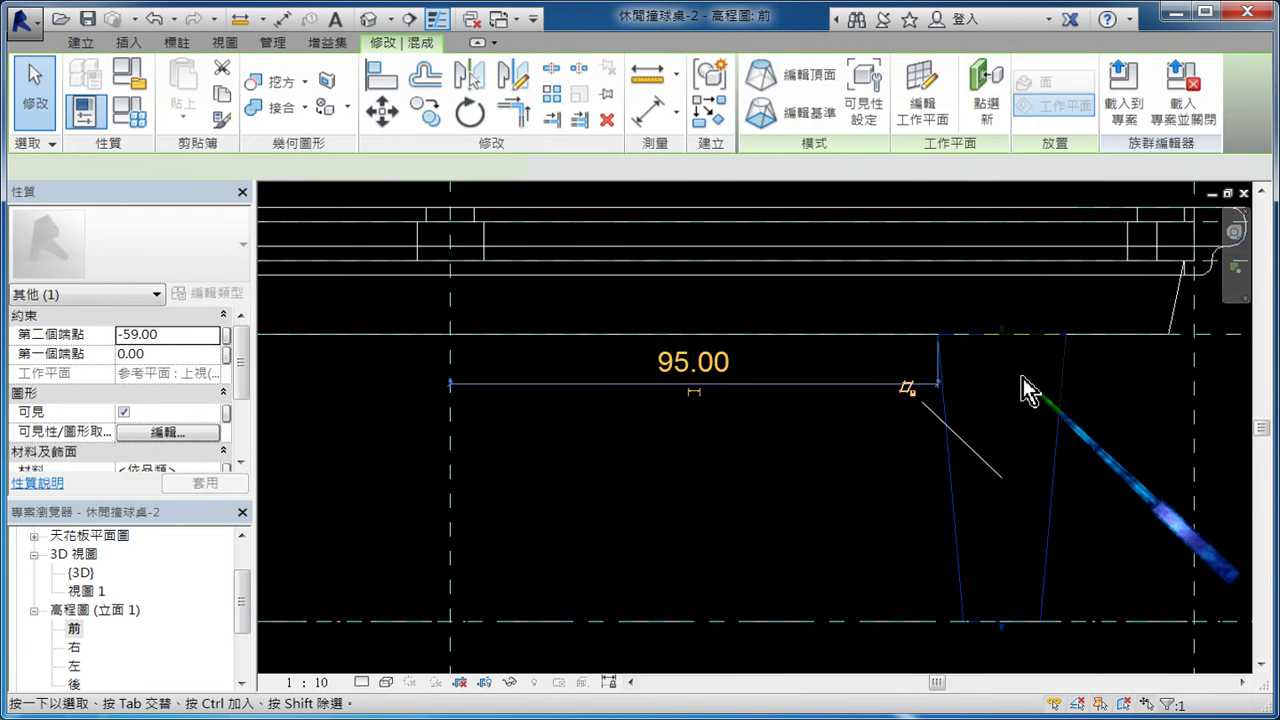
scroll(1010, 340, up, 2)
drag(1000, 322, 1000, 321)
scroll(792, 321, down, 2)
scroll(800, 330, down, 2)
scroll(880, 425, up, 3)
scroll(857, 428, up, 1)
click(847, 451)
mouse_move(847, 455)
mouse_down()
mouse_move(845, 411)
mouse_move(856, 410)
mouse_up()
click(723, 442)
click(745, 538)
scroll(740, 460, down, 3)
scroll(700, 420, up, 2)
scroll(620, 413, up, 1)
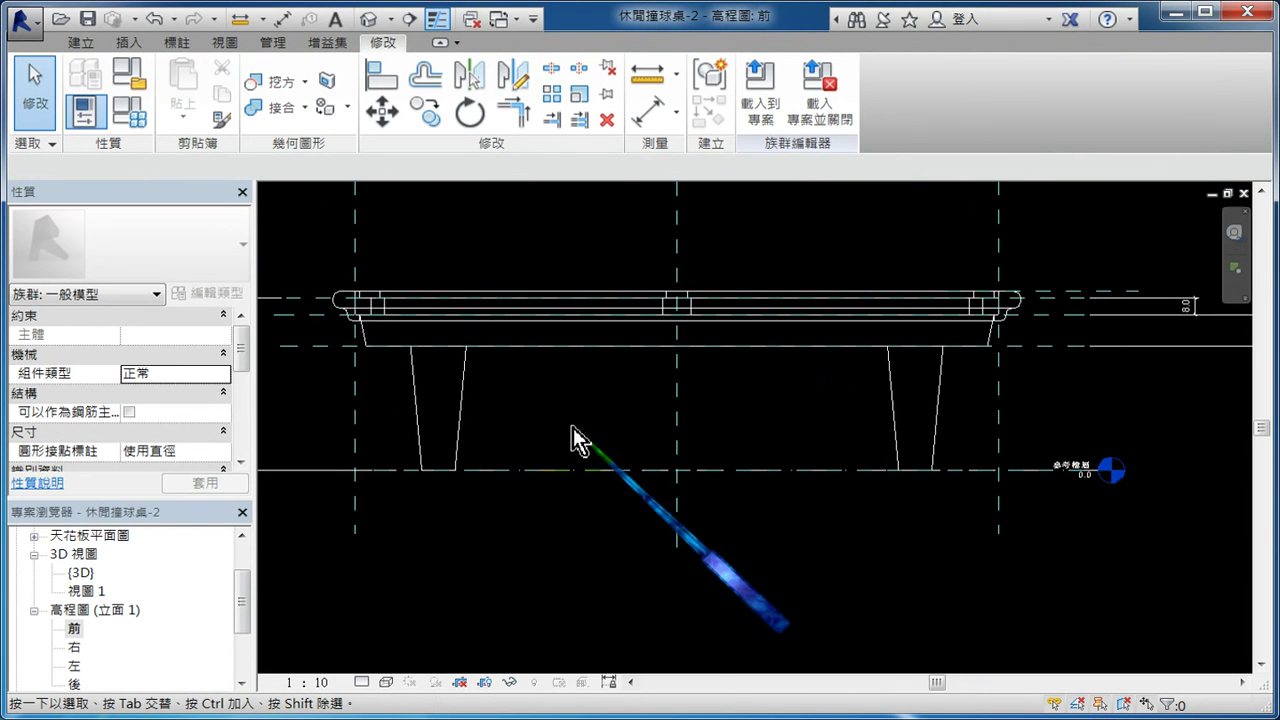
Open the {3D} view and orbit beneath the table to inspect both tapered legs.
double_click(80, 574)
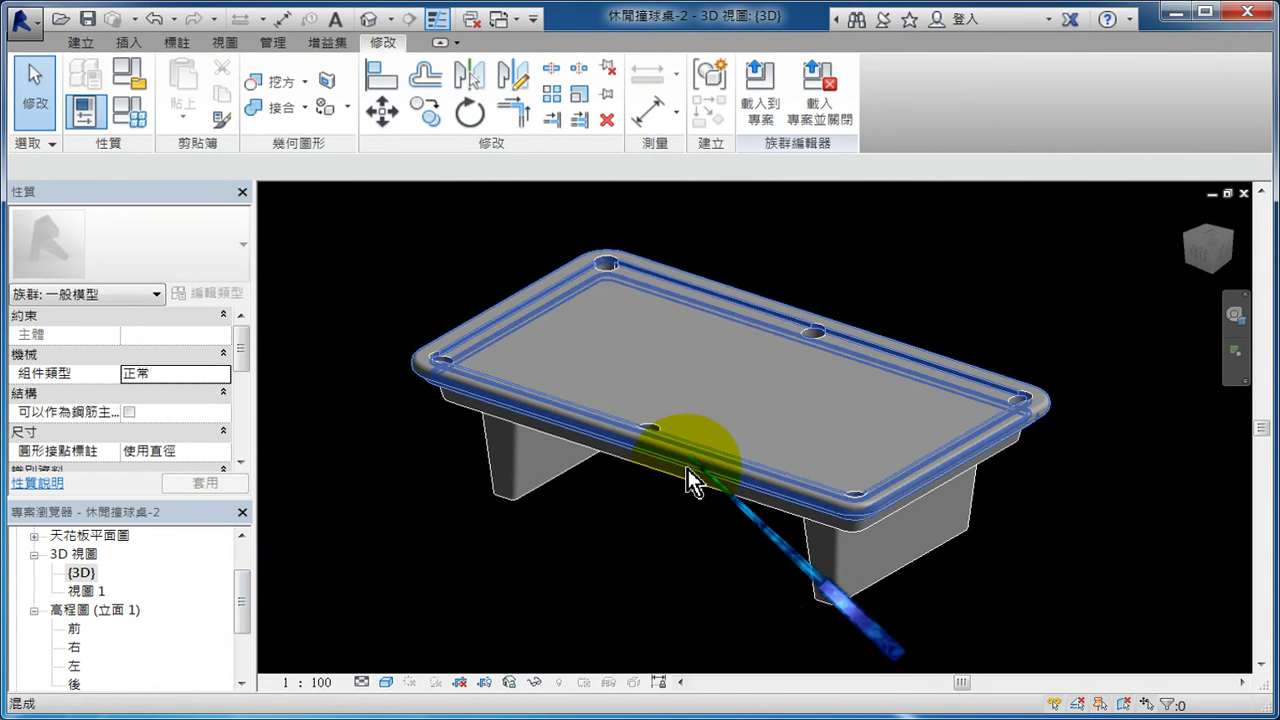
scroll(690, 470, down, 2)
shift+middle_drag(689, 514, 700, 271)
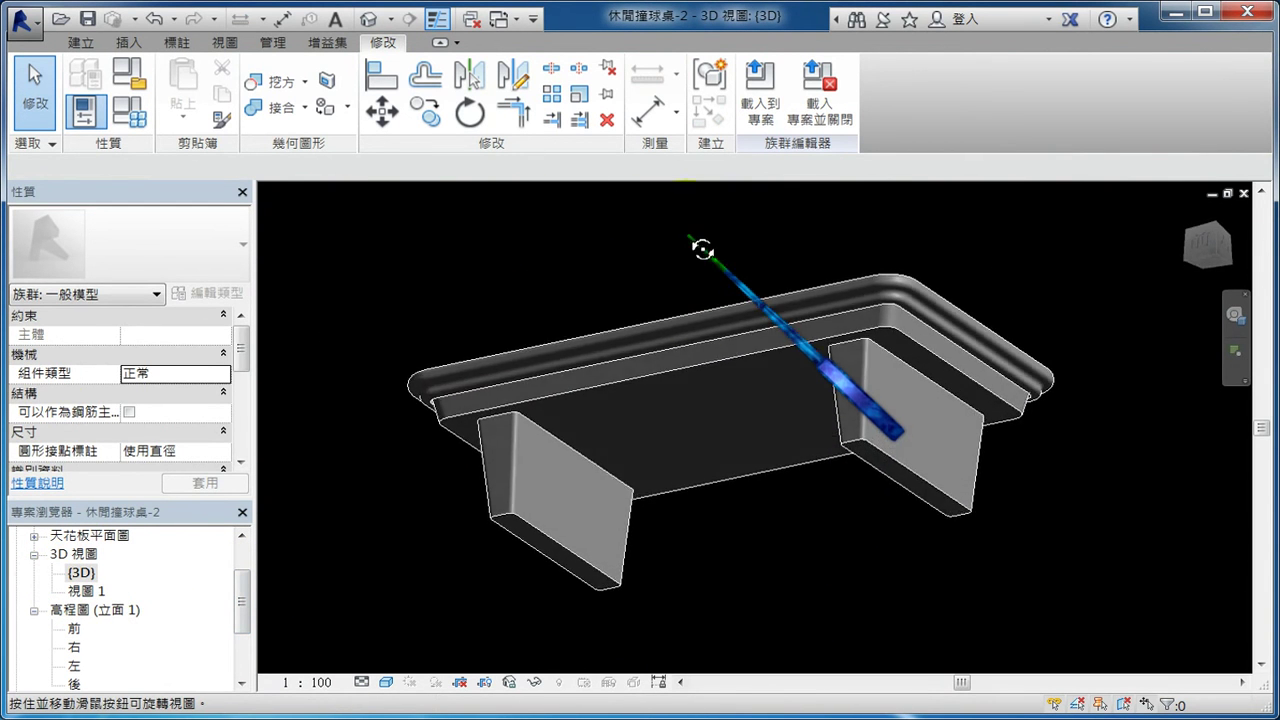